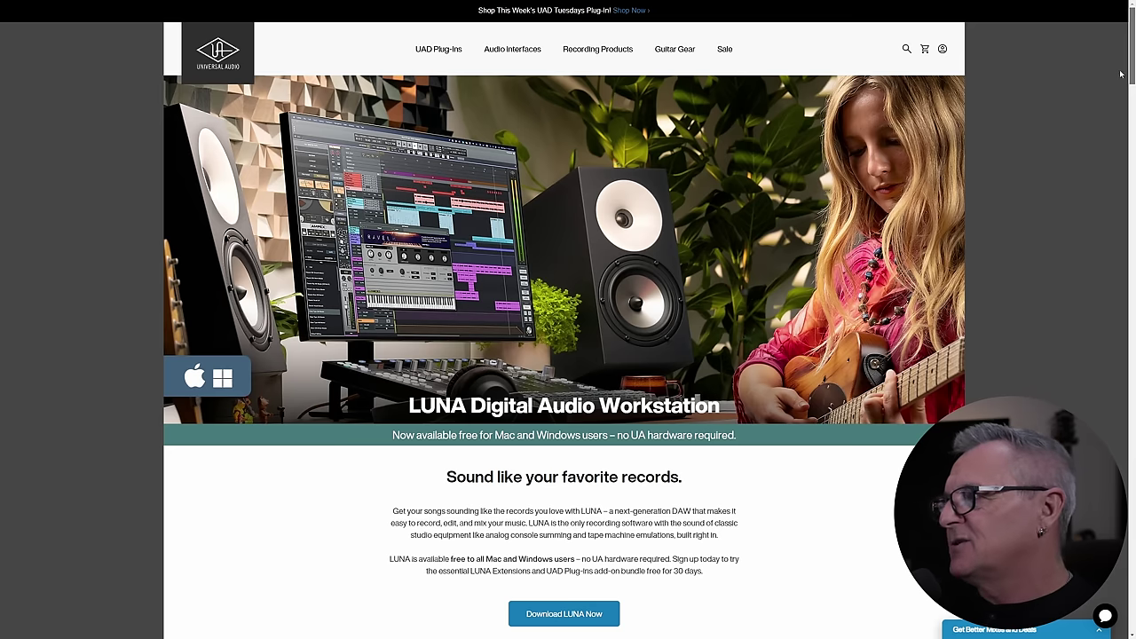
- Scroll the LUNA product page down to the free LUNA and $299 LUNA Pro Bundle pricing cards
drag(1132, 75, 1105, 206)
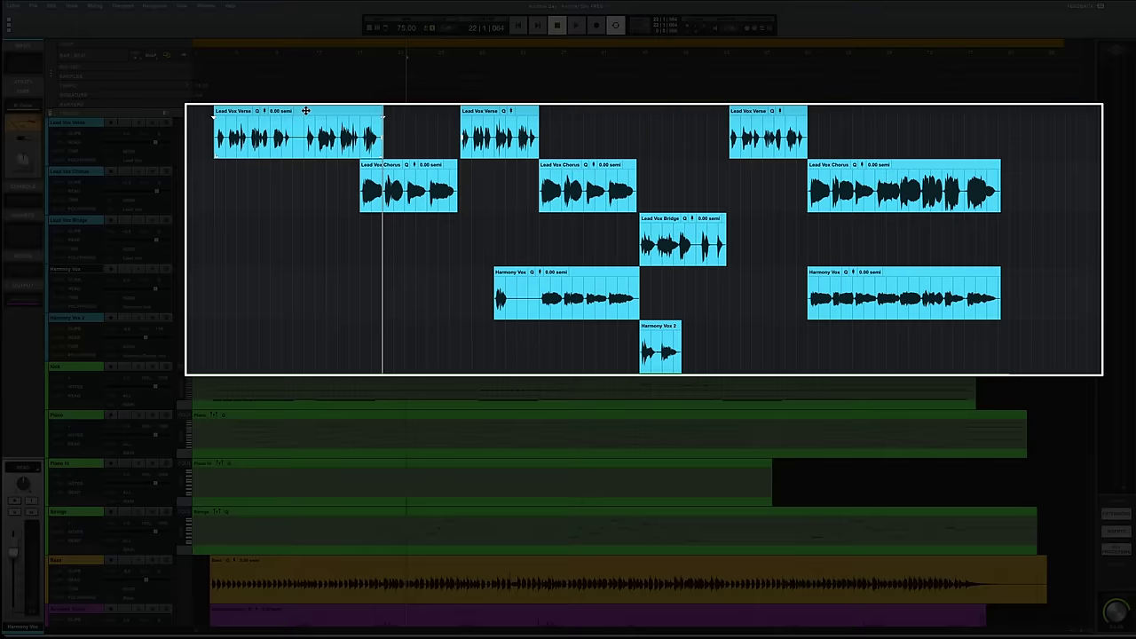
- Add a fade-in to the start of the first Lead Vox Verse clip after a brief trim test
click(305, 110)
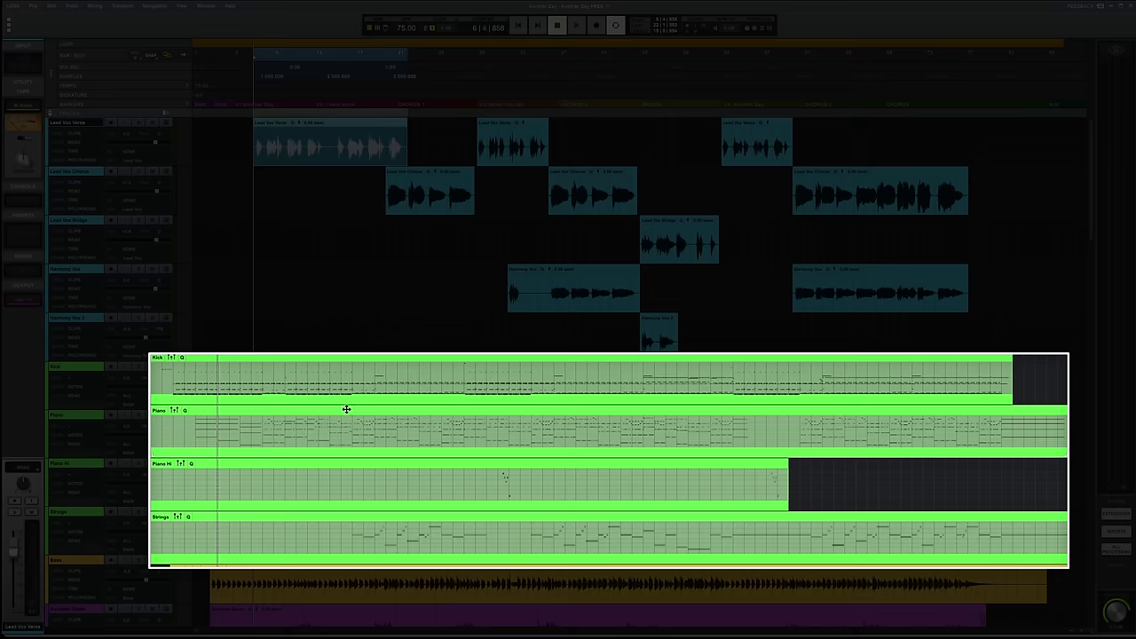
click(346, 409)
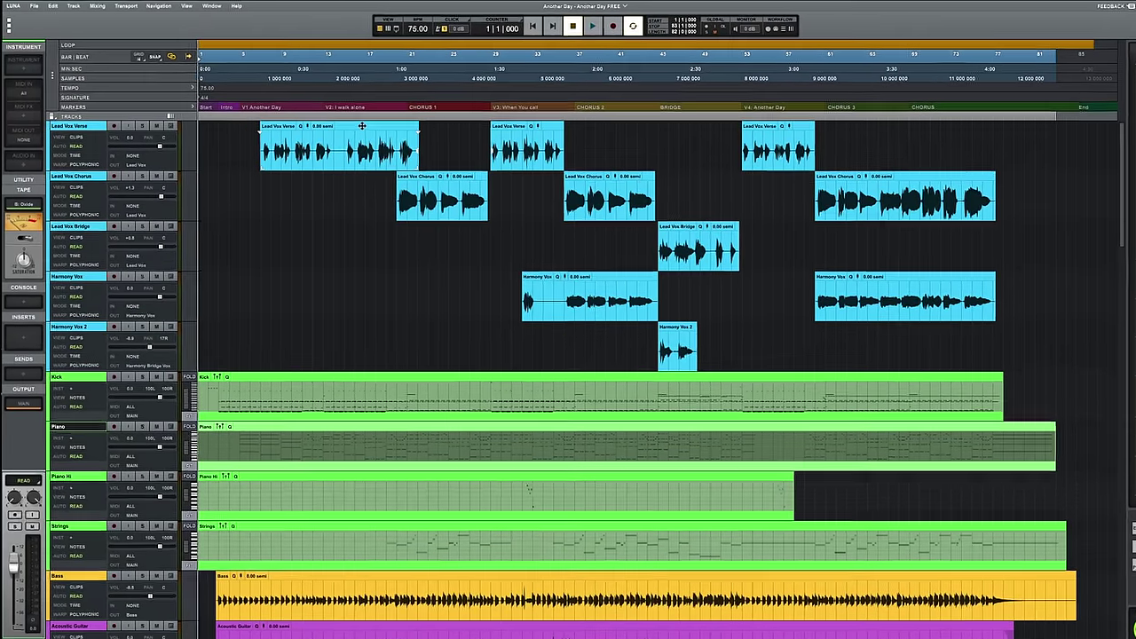
click(351, 122)
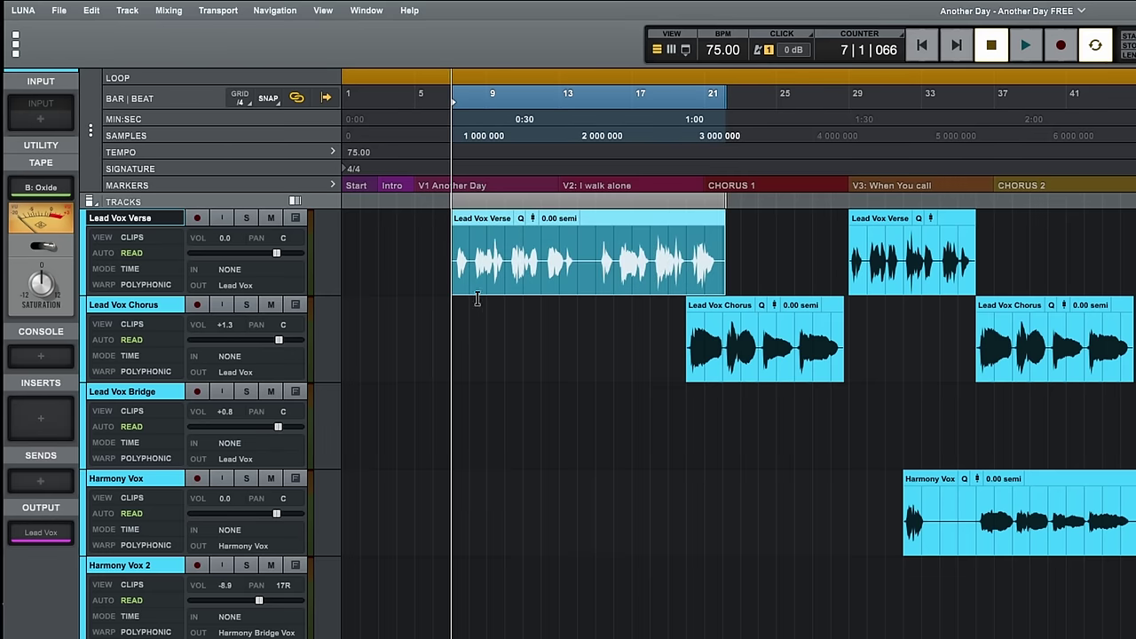
mouse_move(455, 291)
mouse_down()
mouse_move(509, 289)
mouse_move(465, 292)
mouse_up()
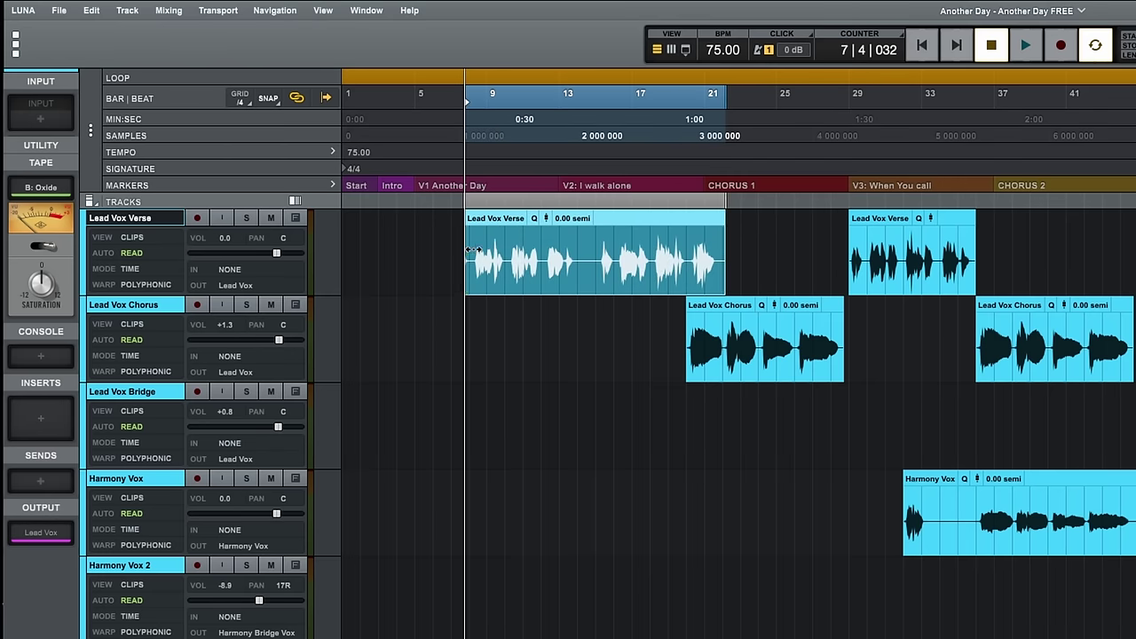
drag(467, 228, 542, 233)
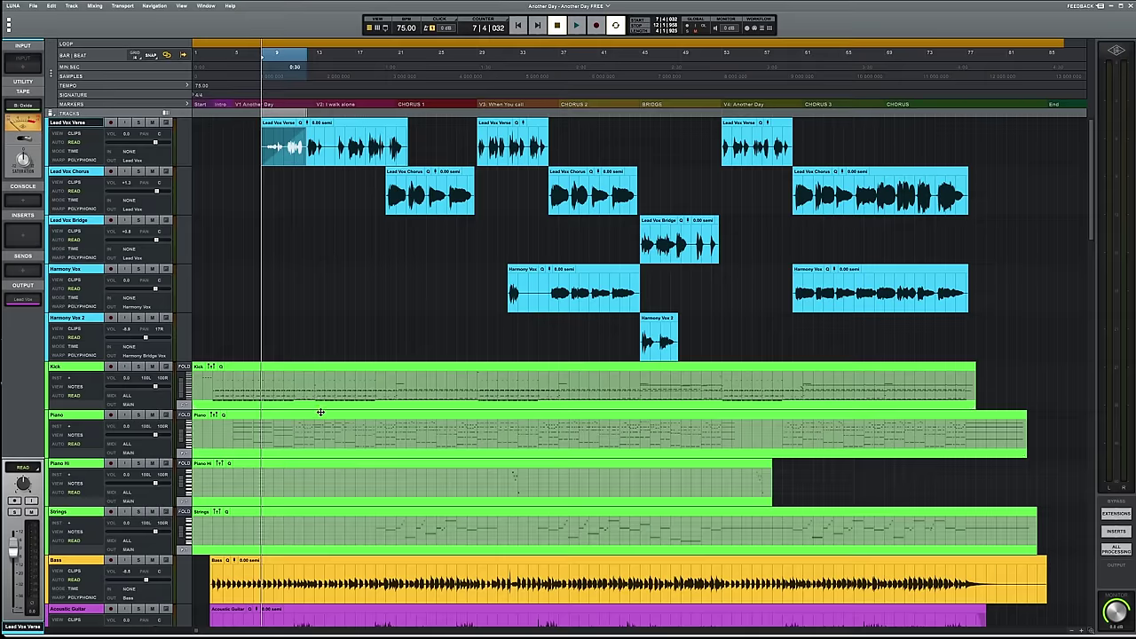
- Zoom the editor onto the Piano clip's MIDI notes and select a short range around bar 5
click(320, 413)
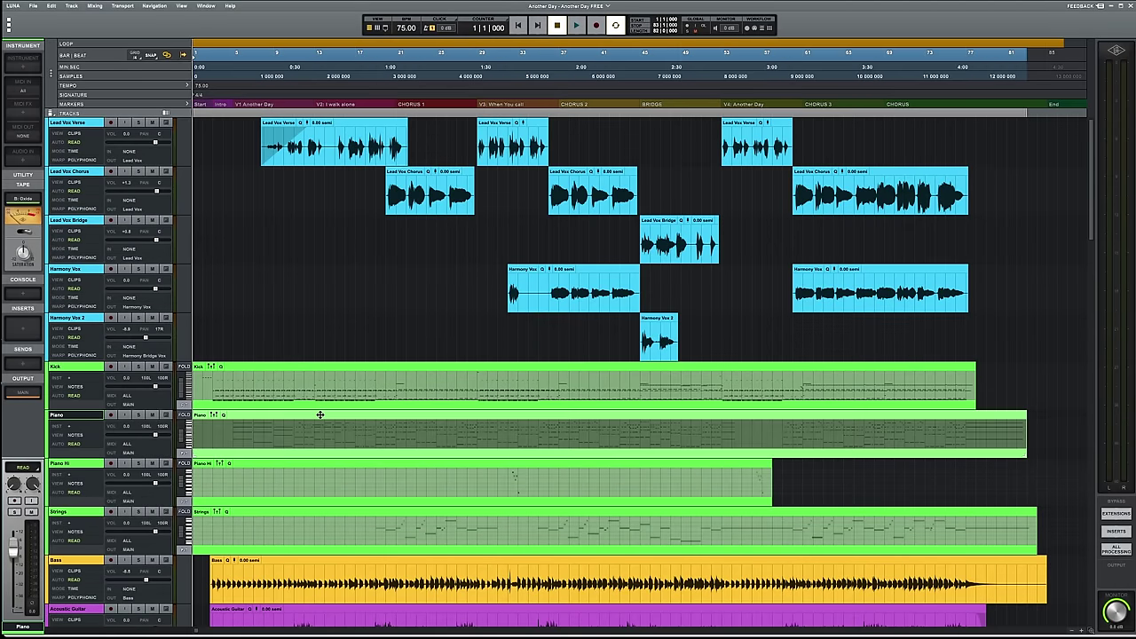
double_click(320, 413)
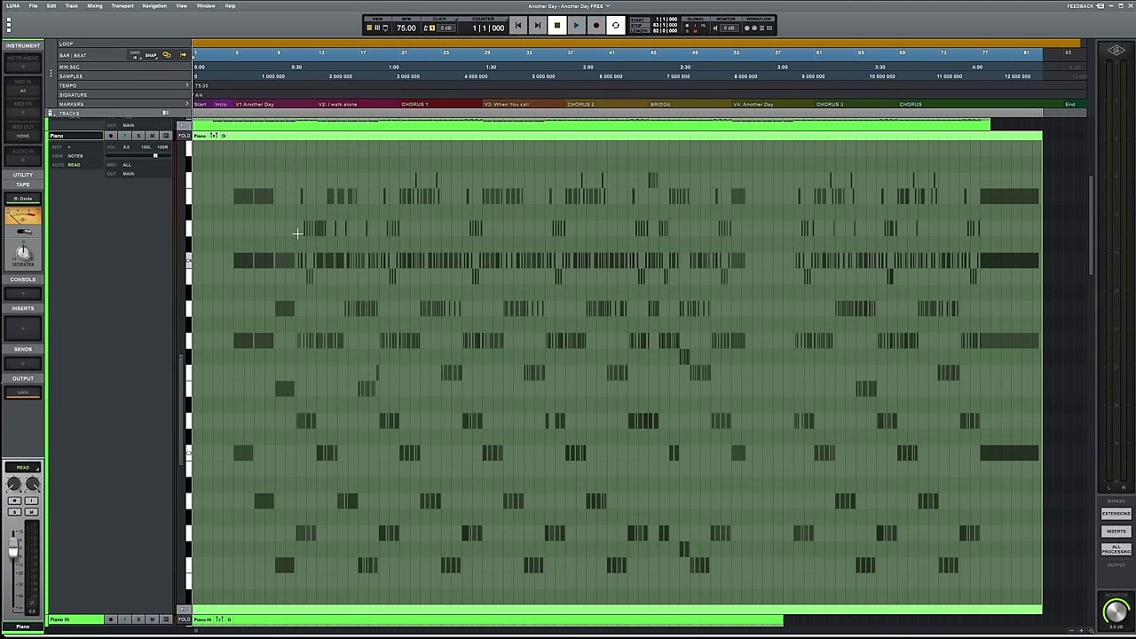
drag(242, 197, 270, 180)
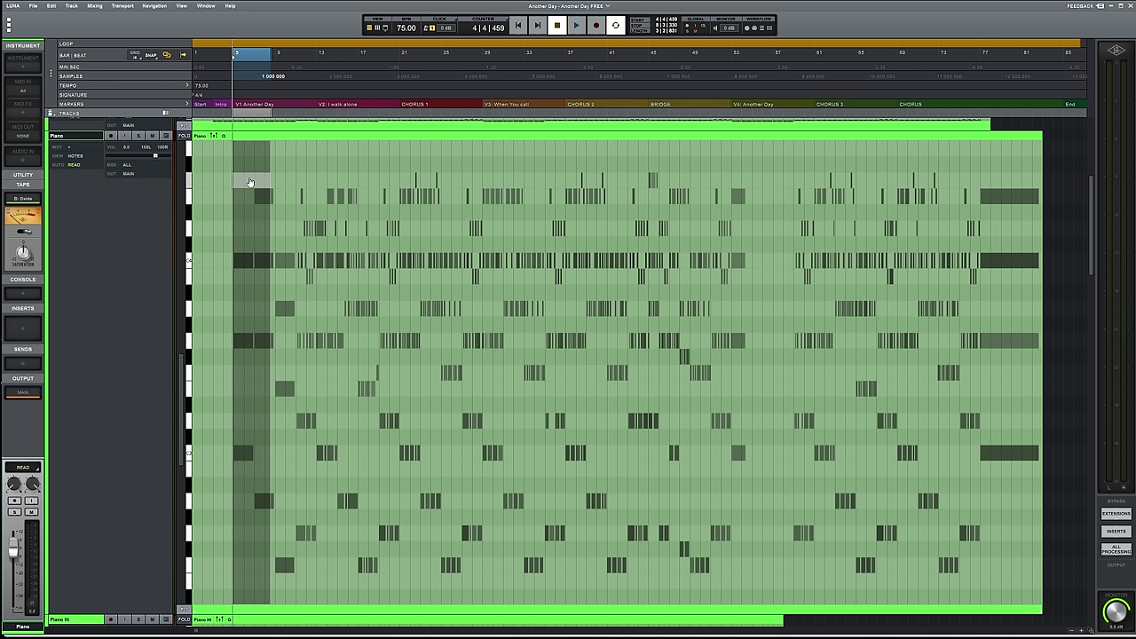
- Zoom back out with Ctrl+Alt+[ so every track of the arrangement is visible again
key(ctrl+alt+bracketleft)
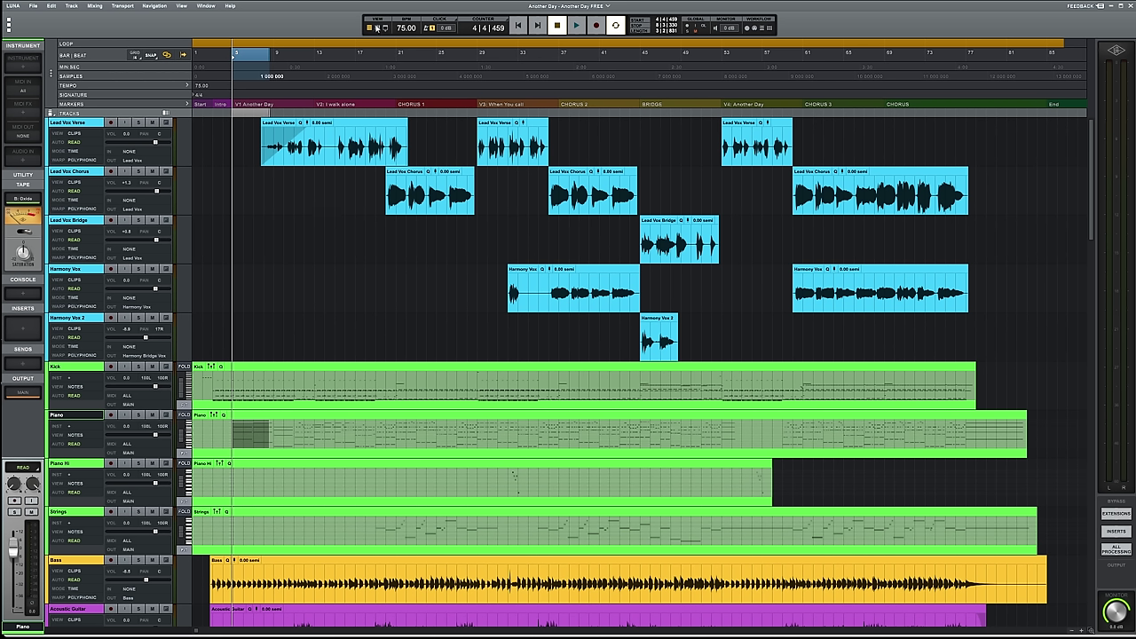
- In the mixer, raise Bass to about +6.3 dB, pan it slightly right, and start playback
click(378, 28)
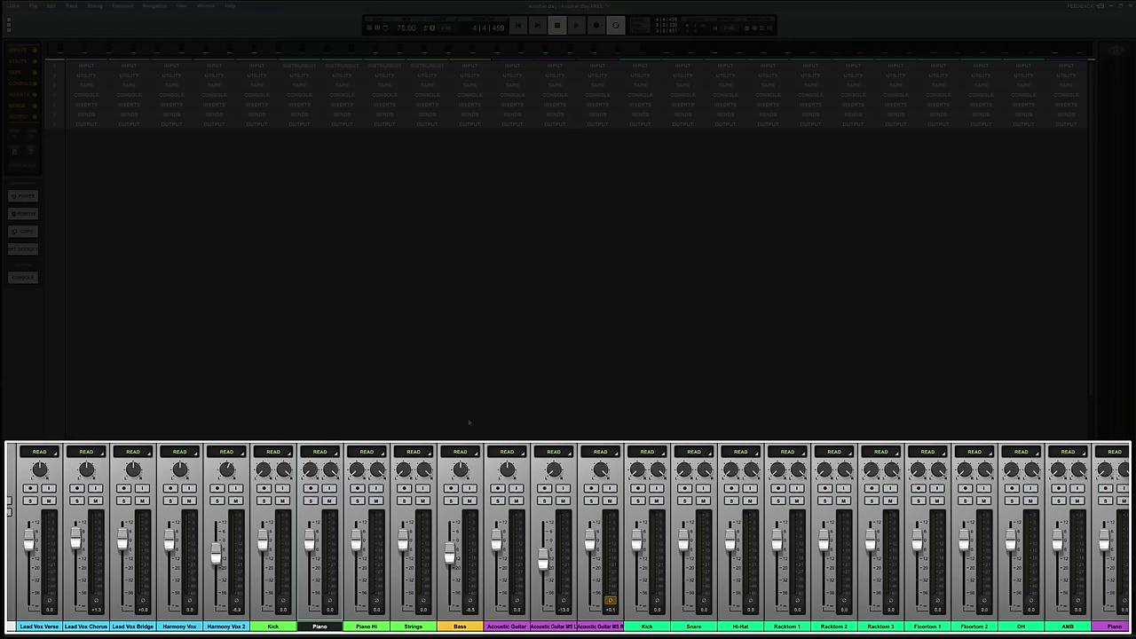
drag(450, 557, 451, 530)
drag(463, 475, 465, 471)
key(space)
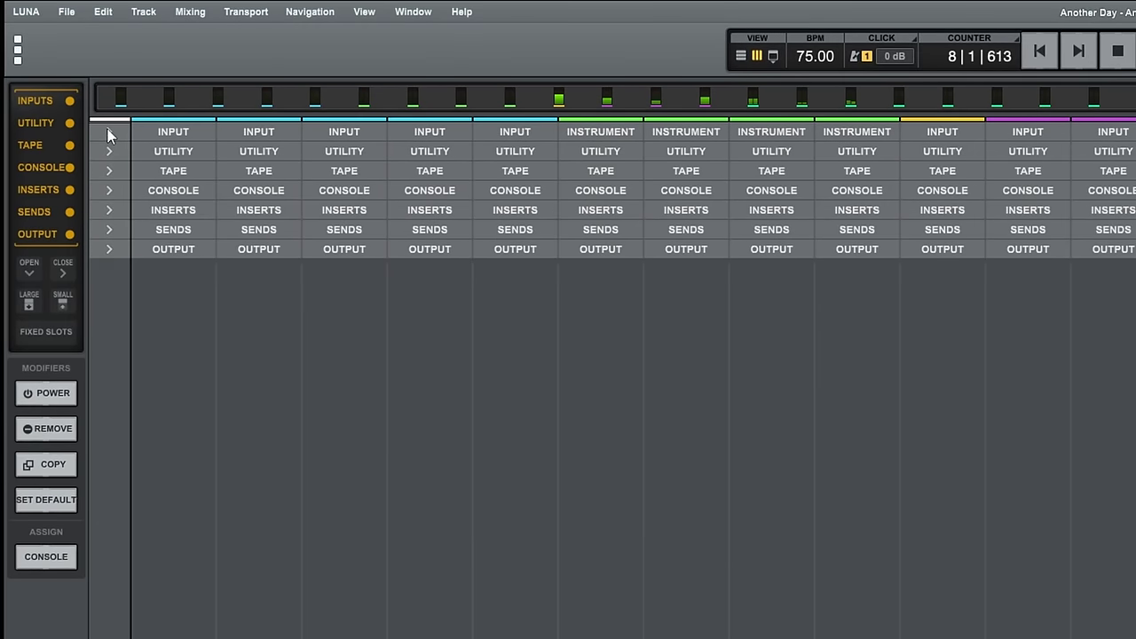
- Briefly expand and collapse the Input and Utility mixer sections to show their controls
click(108, 132)
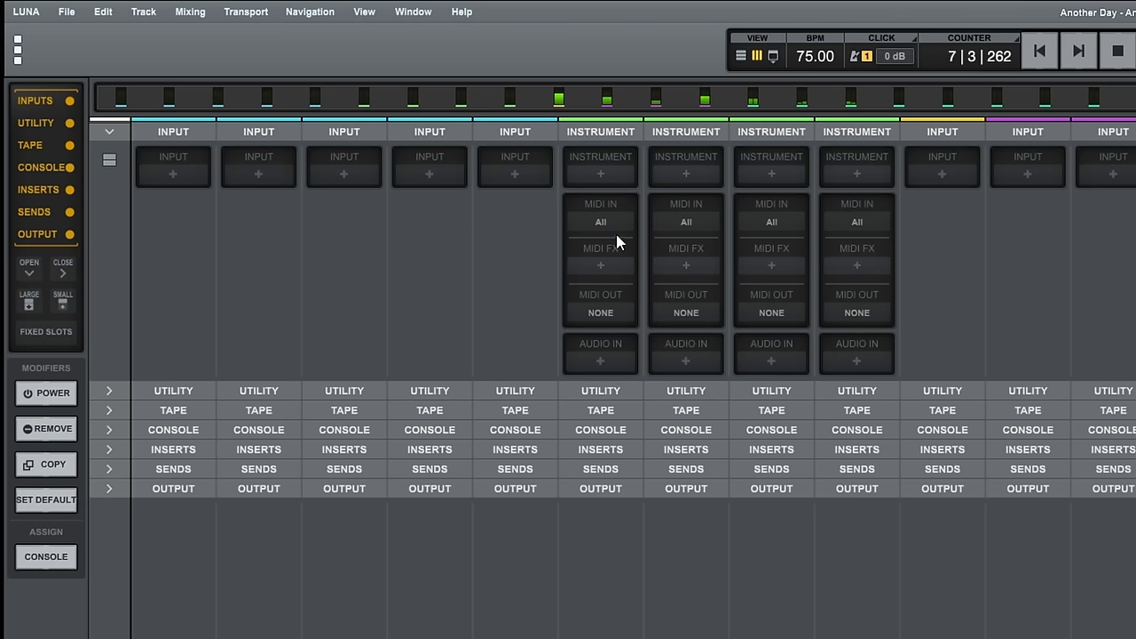
click(108, 133)
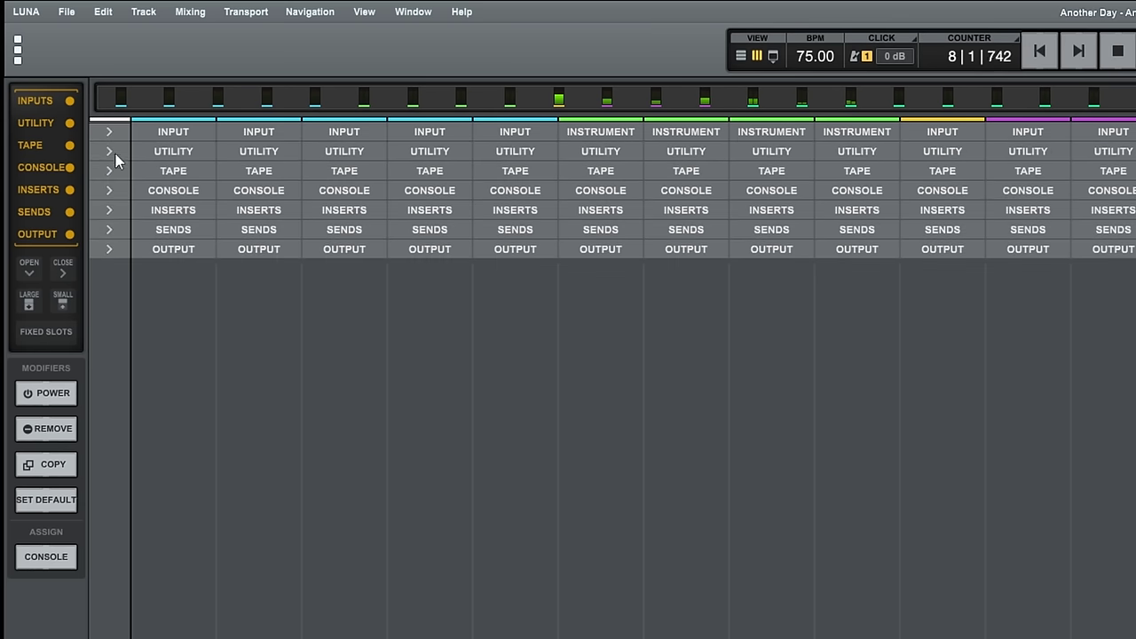
click(109, 151)
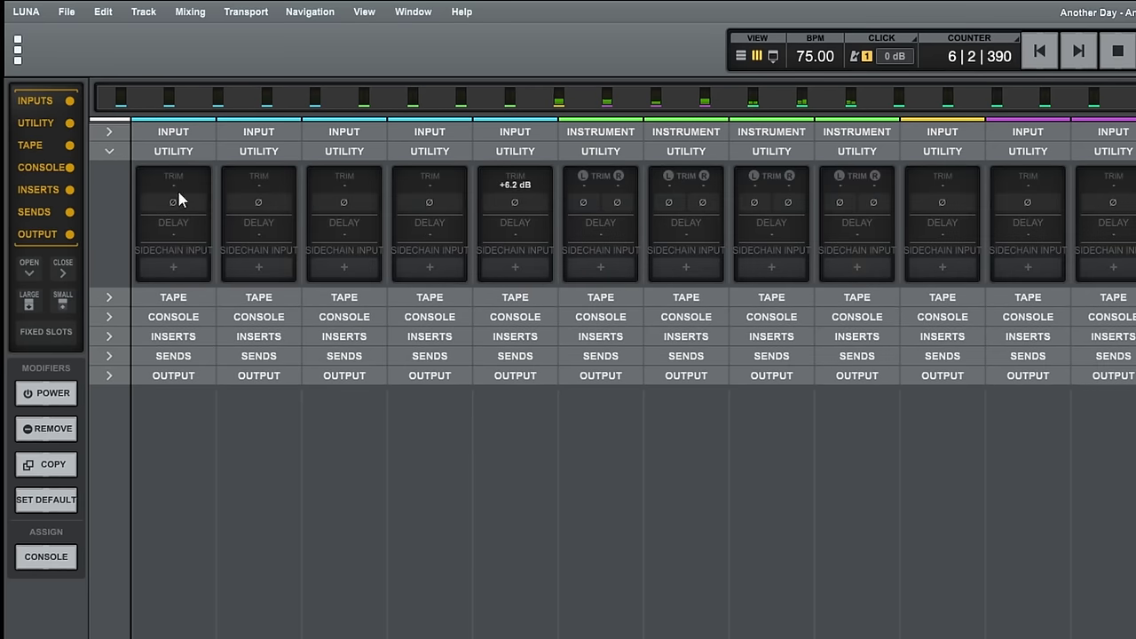
click(107, 153)
- Show the Oxide tape section, raise channel 7's saturation, then collapse the tape section
click(108, 170)
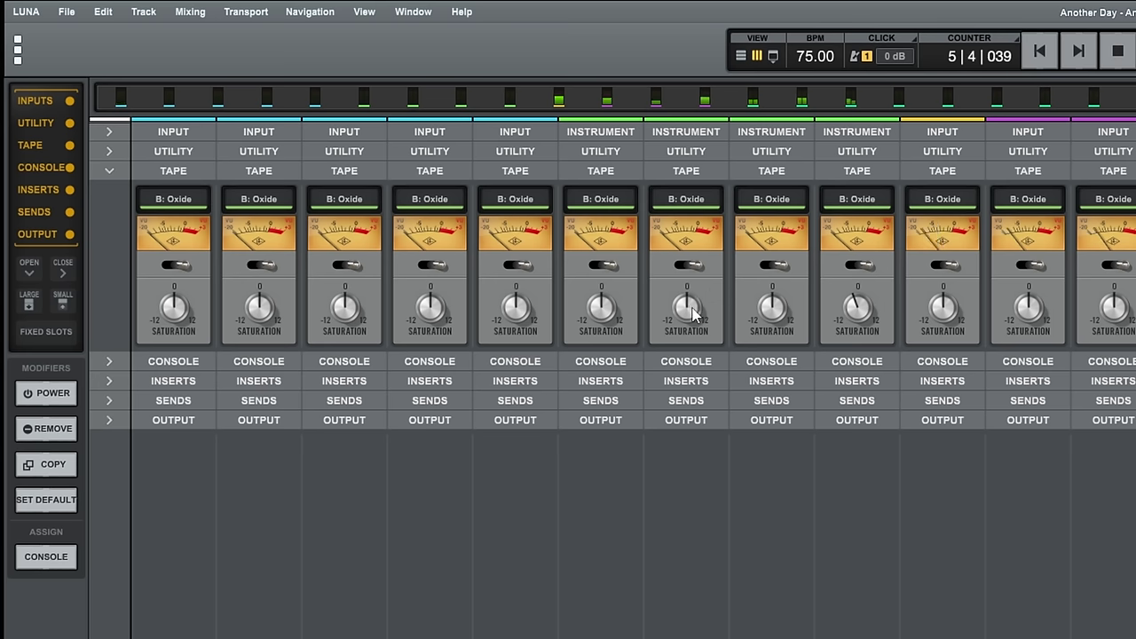
mouse_move(696, 311)
mouse_down()
mouse_move(691, 269)
mouse_move(689, 320)
mouse_up()
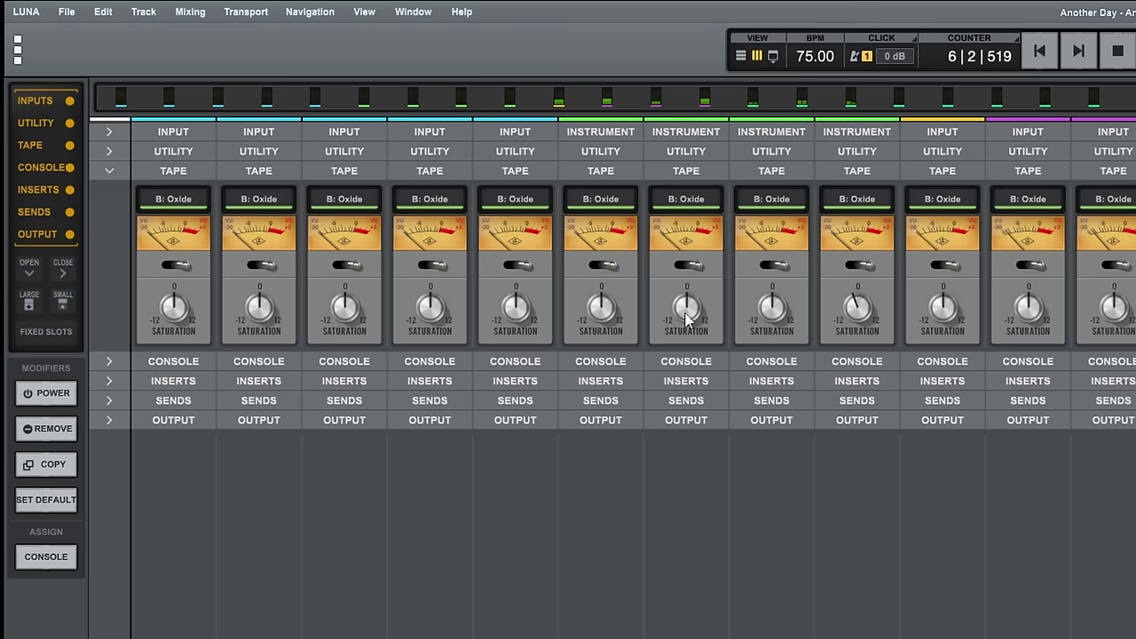
click(109, 171)
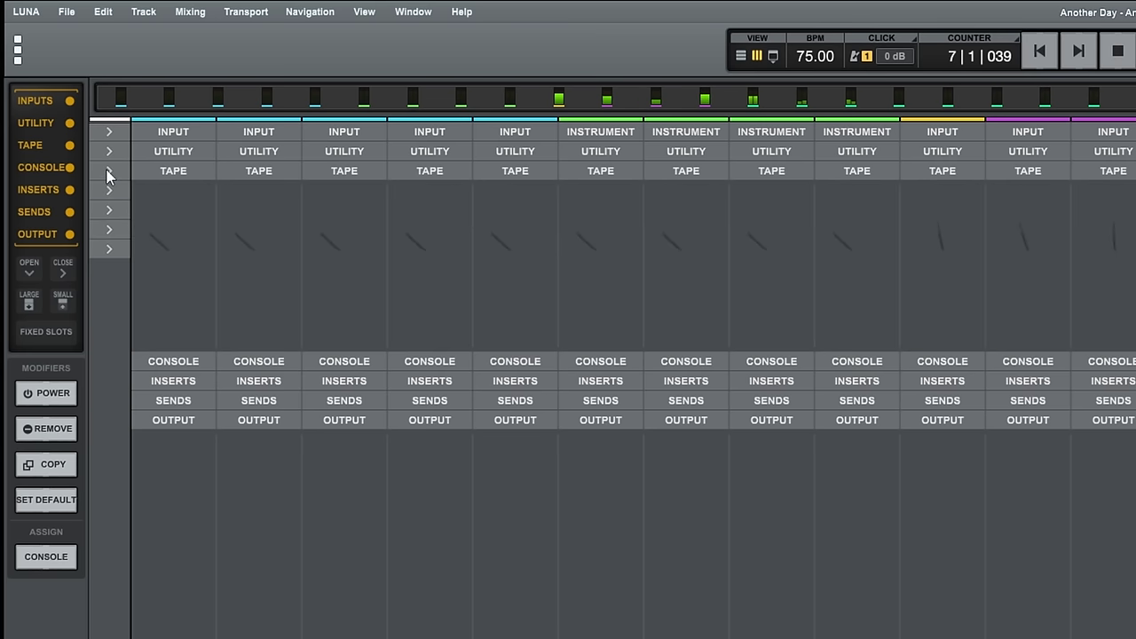
- Expand the CONSOLE row so each channel shows its empty console slot
click(109, 190)
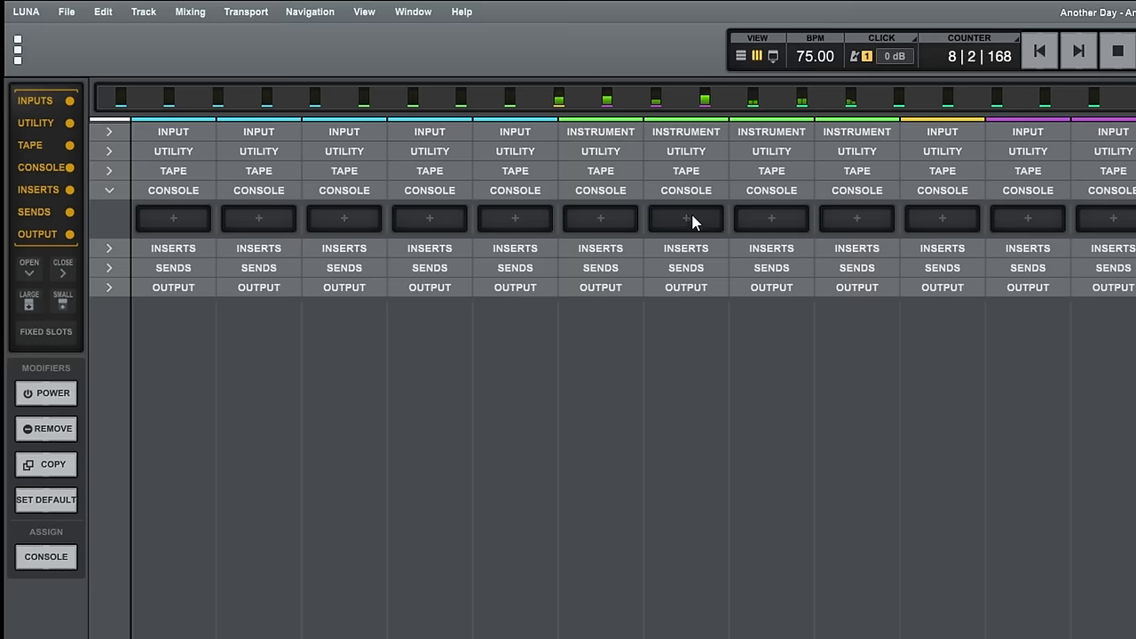
- Collapse the Console rows and expand Inserts to show each channel's empty insert slot
click(108, 192)
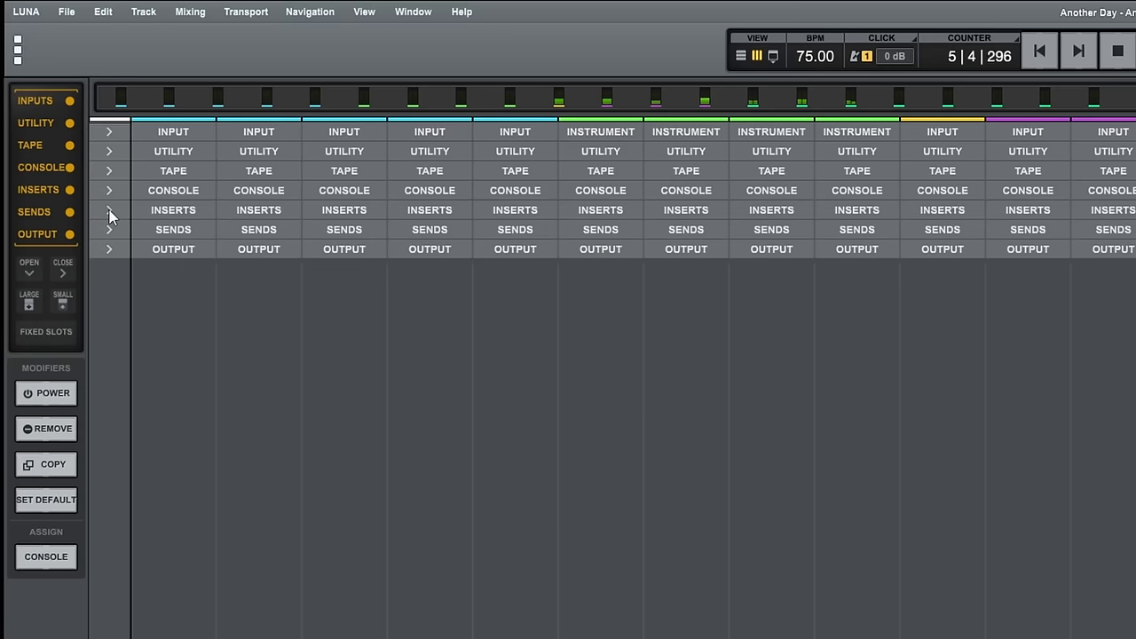
click(108, 211)
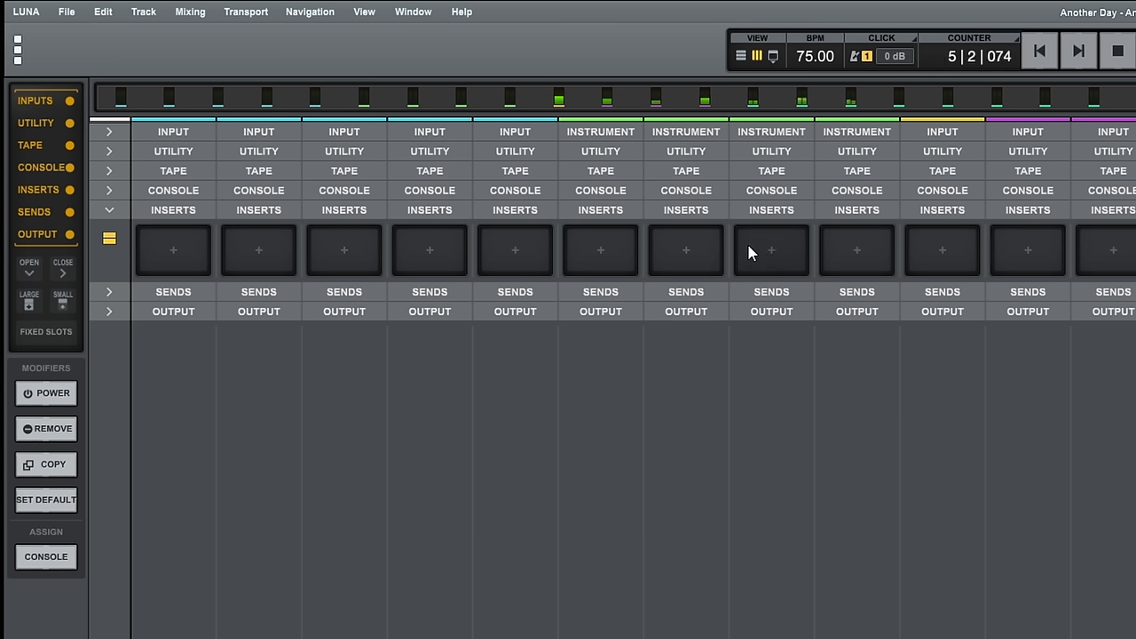
- Close Inserts, peek at the empty Sends, then open Output showing routings like Lead Vox, MAIN, Bass
click(109, 211)
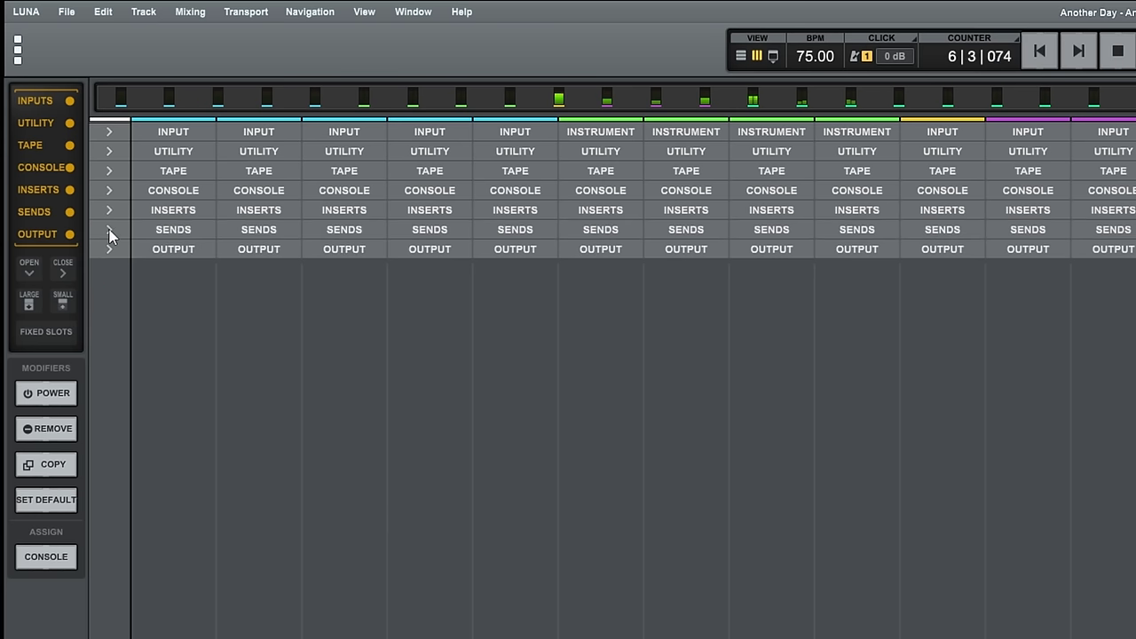
click(109, 229)
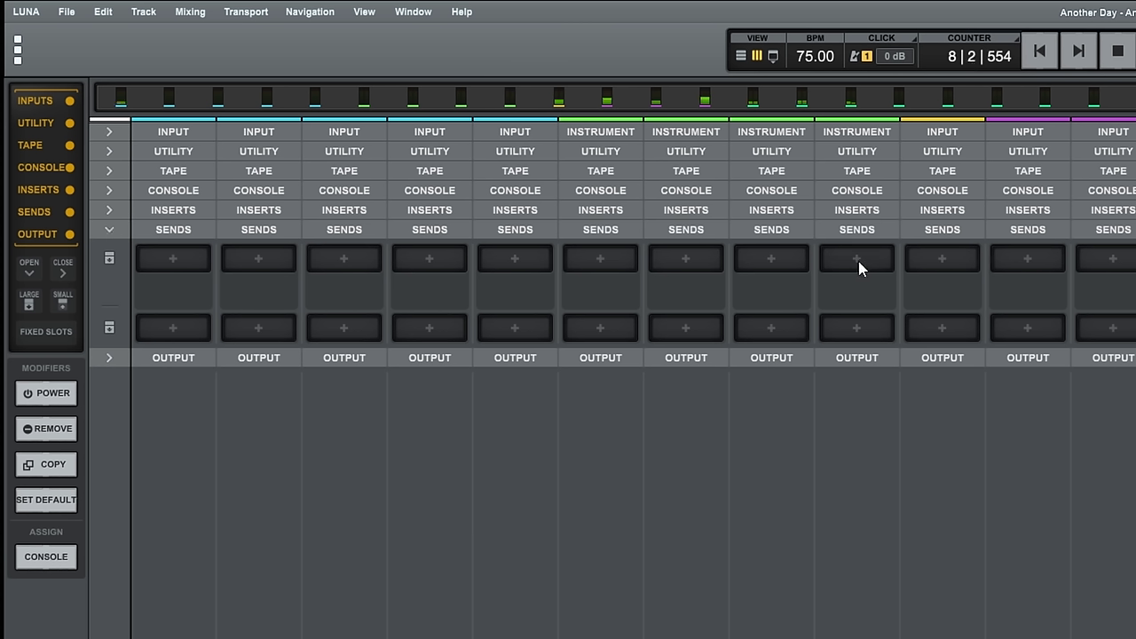
click(109, 229)
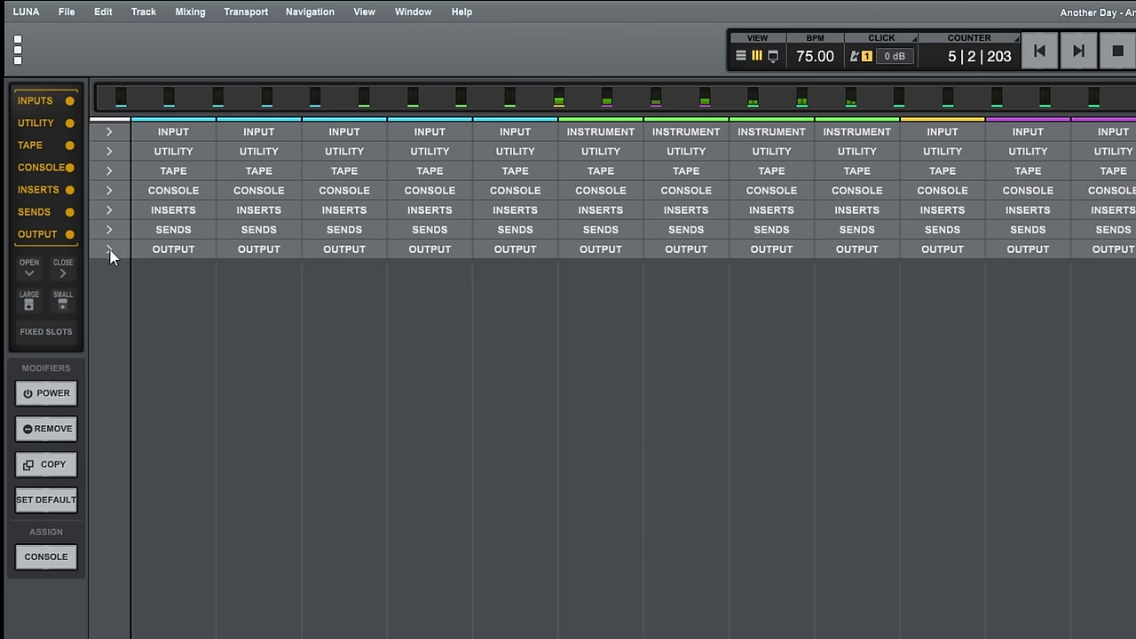
click(109, 250)
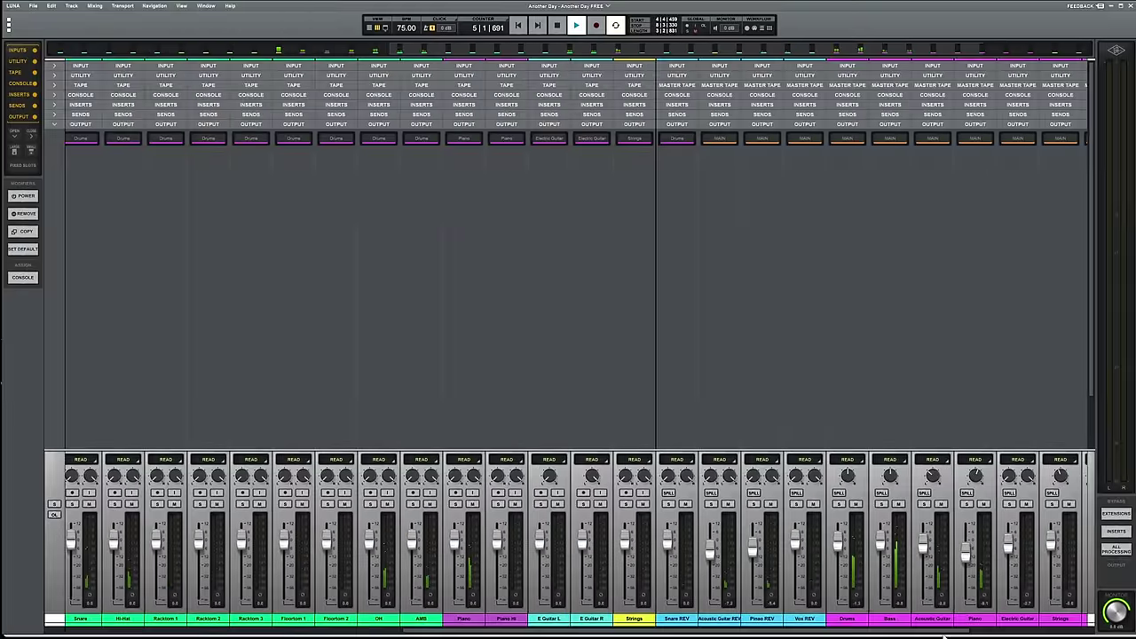
- Lower the Acoustic Guitar fader, then expand Sends, Inserts, Console, Tape, Utility and Input on all channels
scroll(944, 635, right, 4)
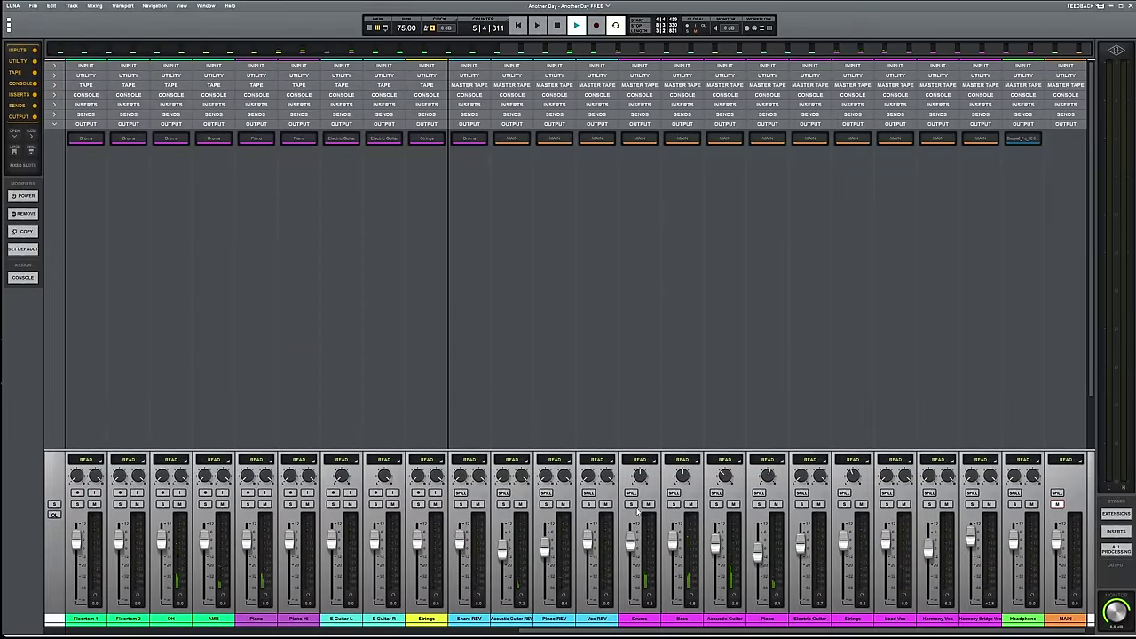
mouse_move(716, 543)
mouse_down()
mouse_move(719, 559)
mouse_move(720, 542)
mouse_up()
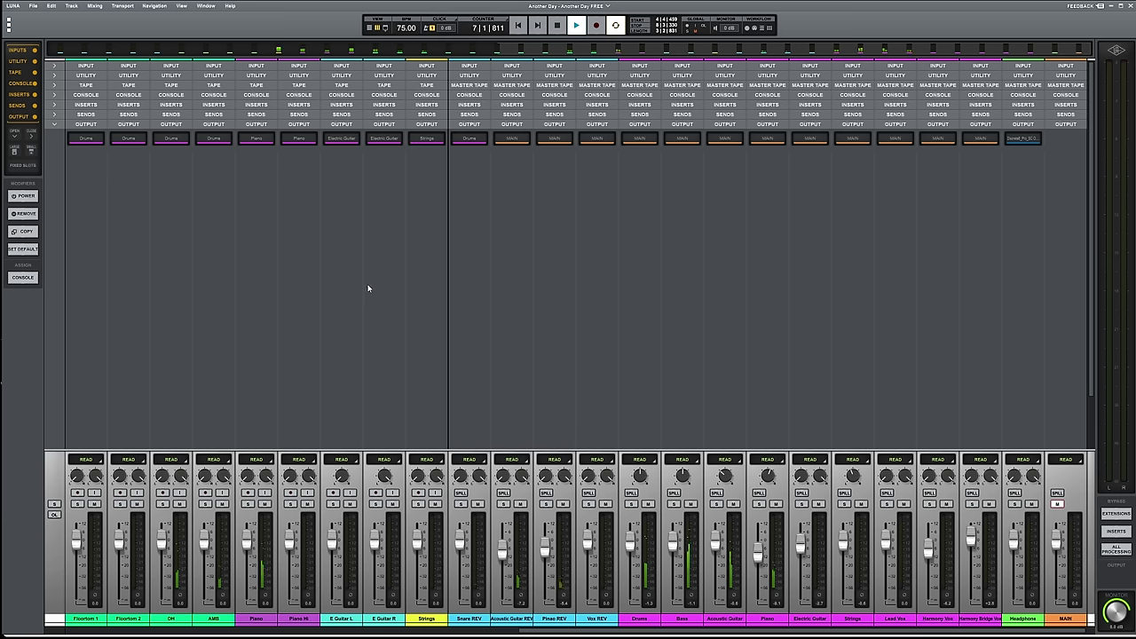
click(54, 114)
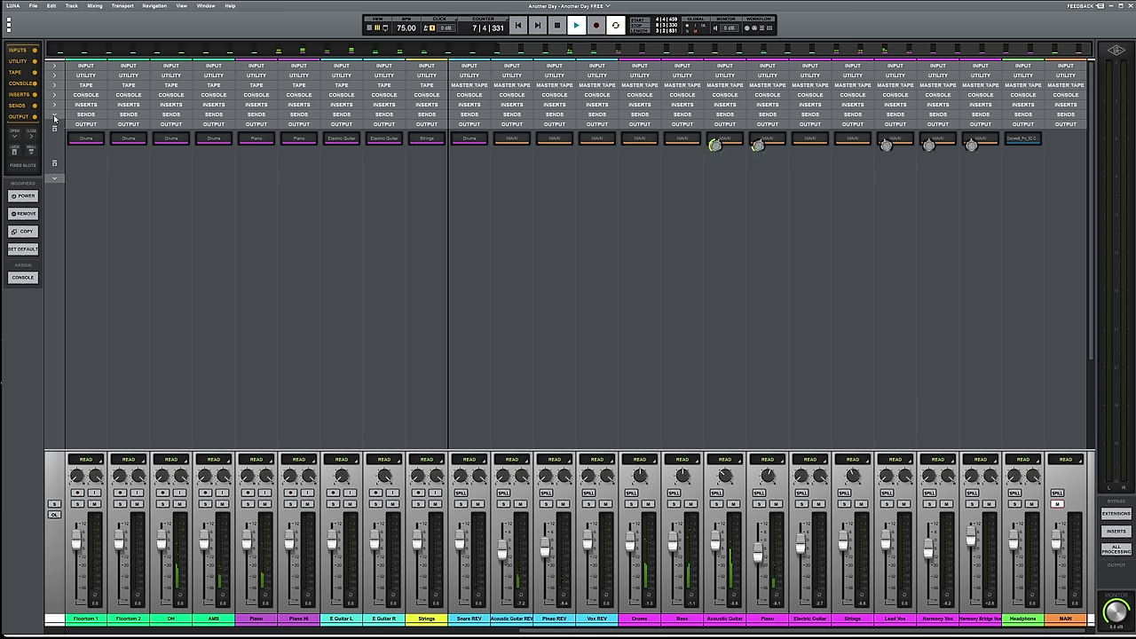
click(54, 105)
click(54, 95)
click(55, 85)
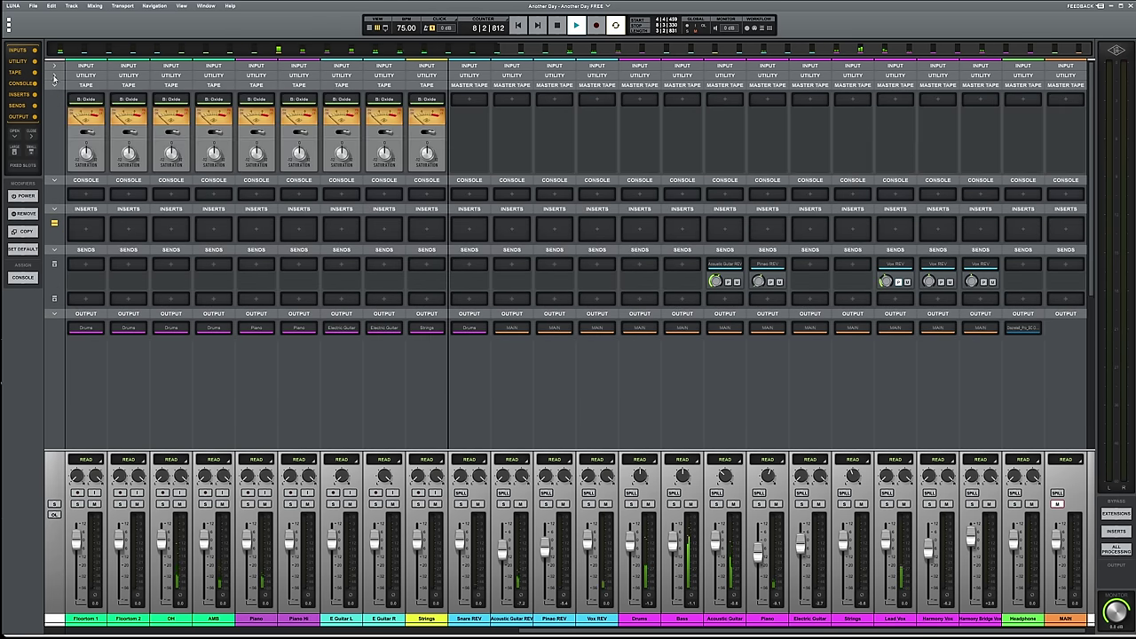
click(54, 75)
click(55, 66)
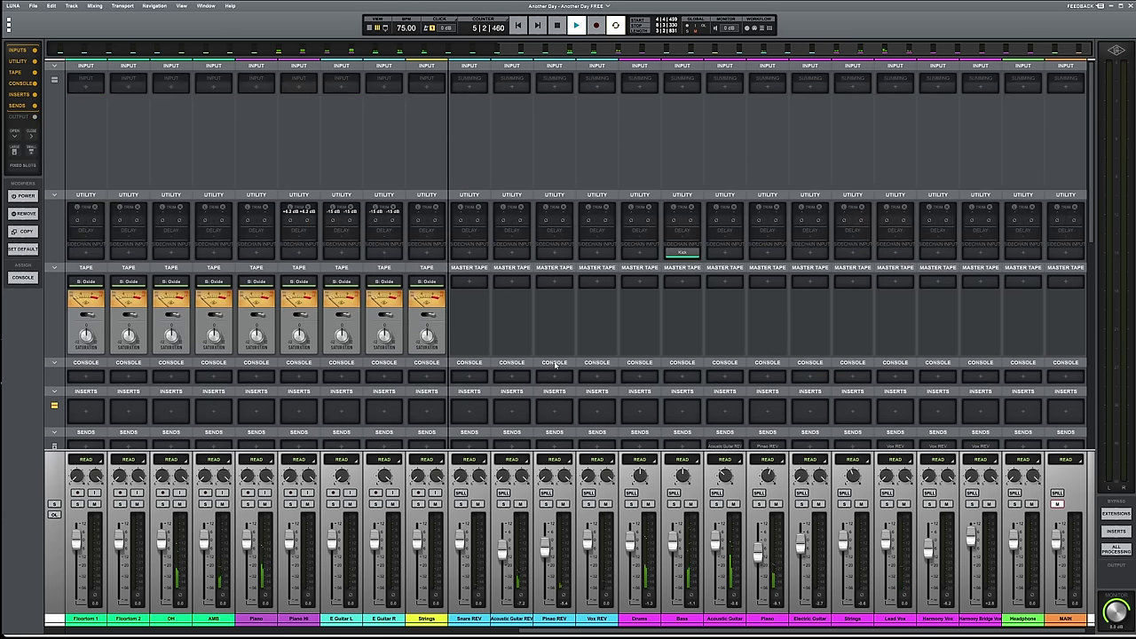
scroll(691, 318, down, 1)
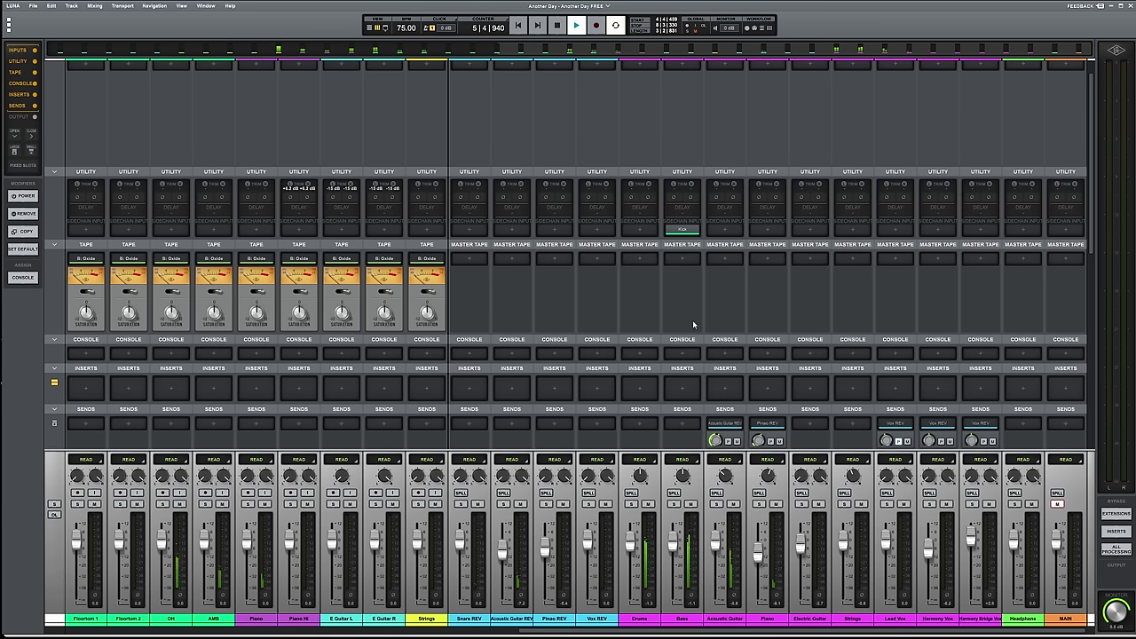
scroll(748, 303, down, 1)
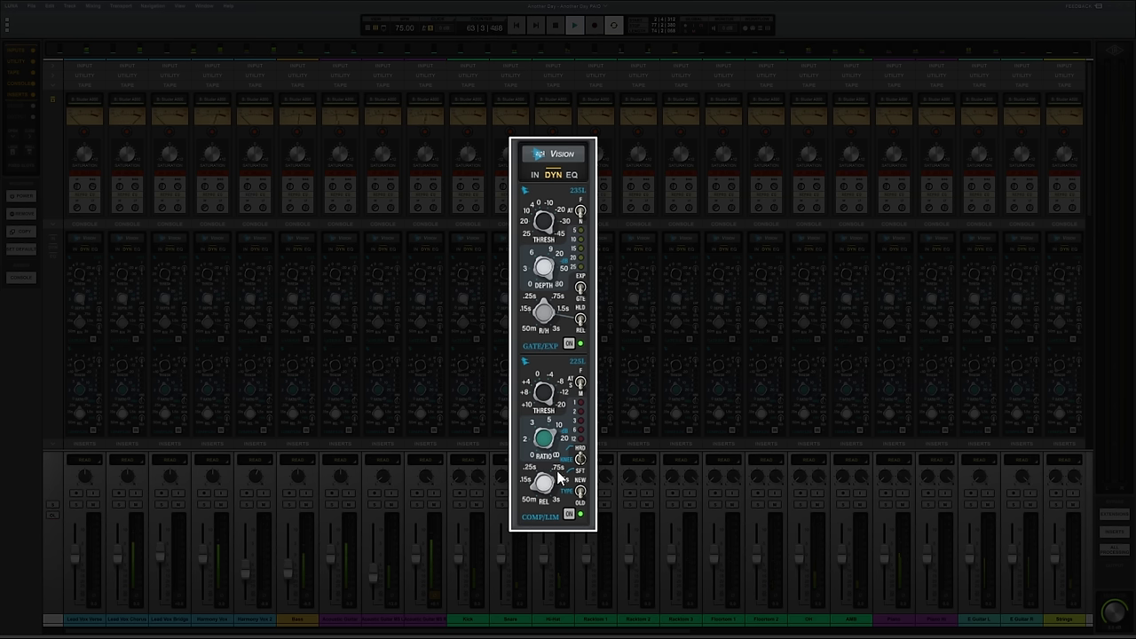
- Switch the API Vision strip to its IN page with the line amp and 215L sweep filter
click(535, 175)
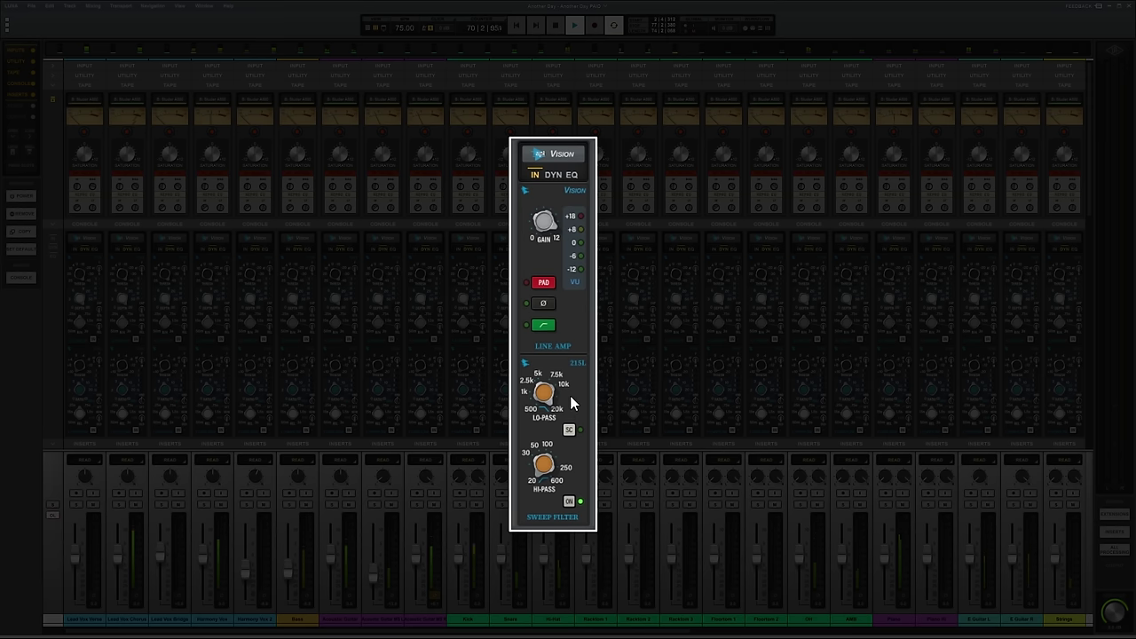
- Show the Vision strip's EQ page and cut the 550L high-mid (HMF) band gain
click(573, 177)
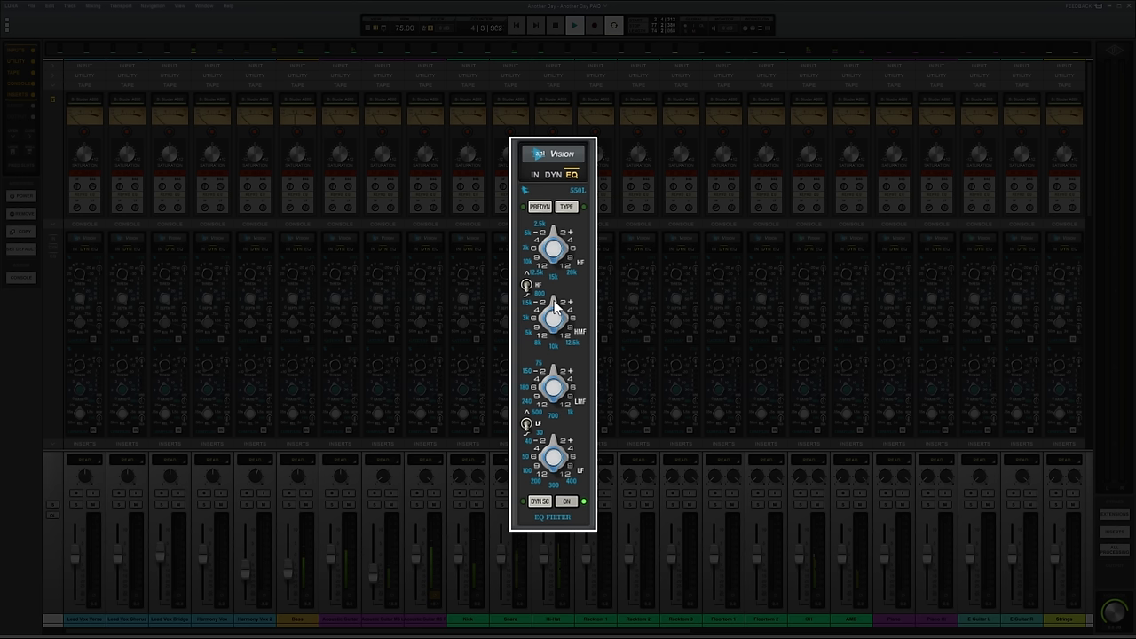
mouse_move(557, 324)
mouse_down()
mouse_move(568, 419)
mouse_move(550, 303)
mouse_up()
- Change the Vision EQ type from 550L to the 560L graphic EQ
click(564, 207)
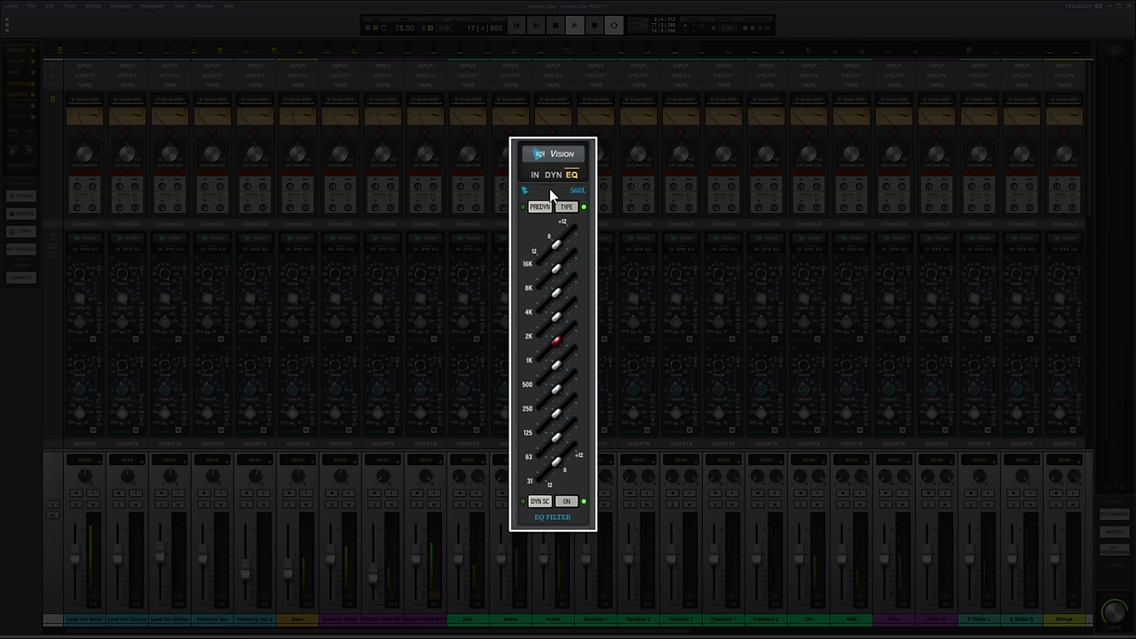
- Show the strip's dynamics page with the 235L gate and 225L compressor
click(557, 177)
- Bring up the gate and compressor modules and open the channel's console settings panel
click(549, 173)
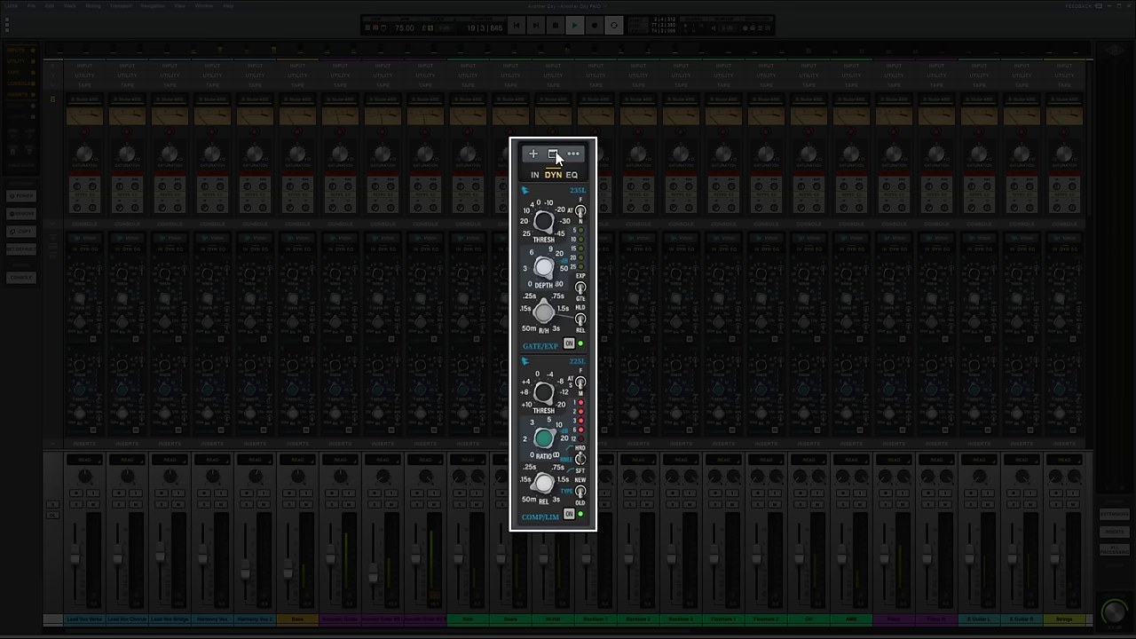
click(553, 155)
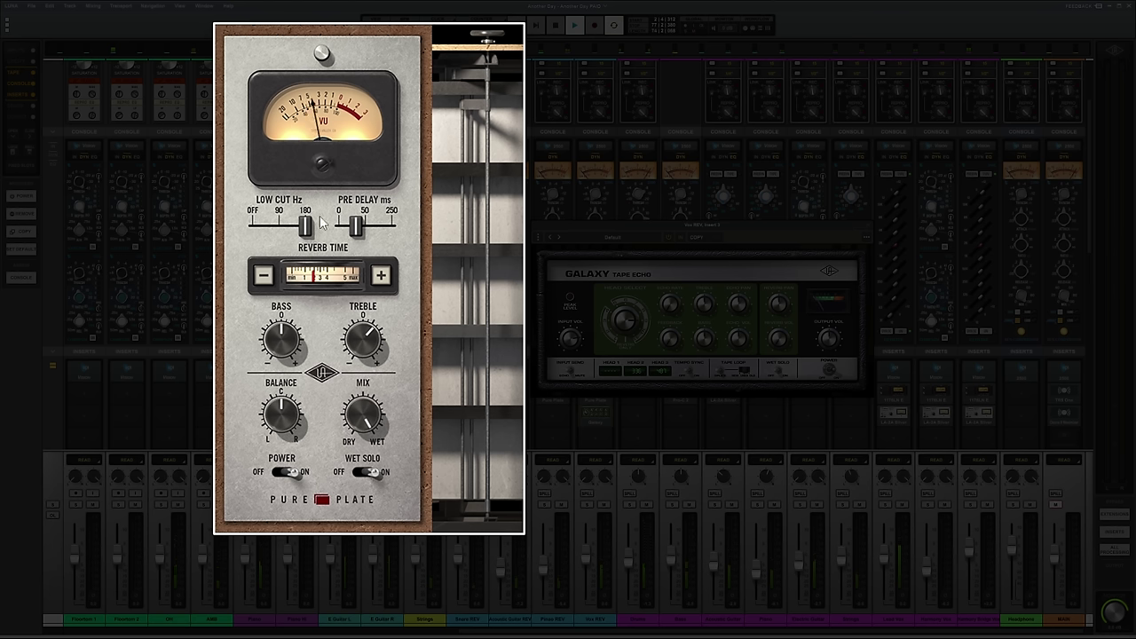
- Try a lower LOW CUT on the Pure Plate reverb, leaving it at 180
mouse_move(306, 227)
mouse_down()
mouse_move(271, 224)
mouse_move(307, 227)
mouse_up()
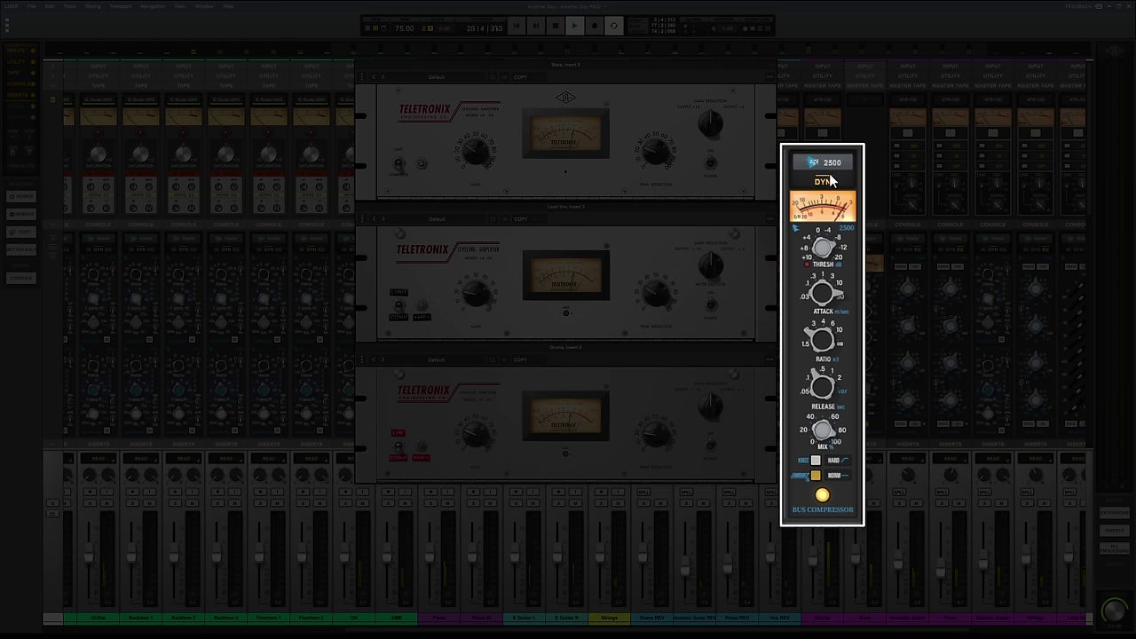
- Open the Drums channel's Console side panel showing the API 2500 compressor presets
mouse_move(831, 161)
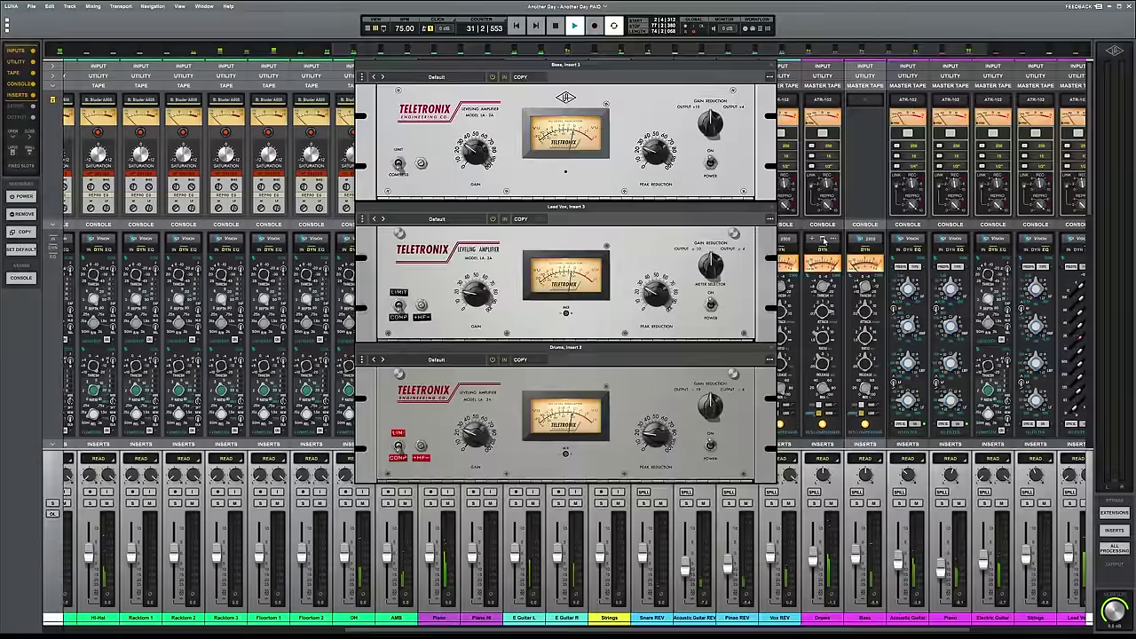
click(824, 240)
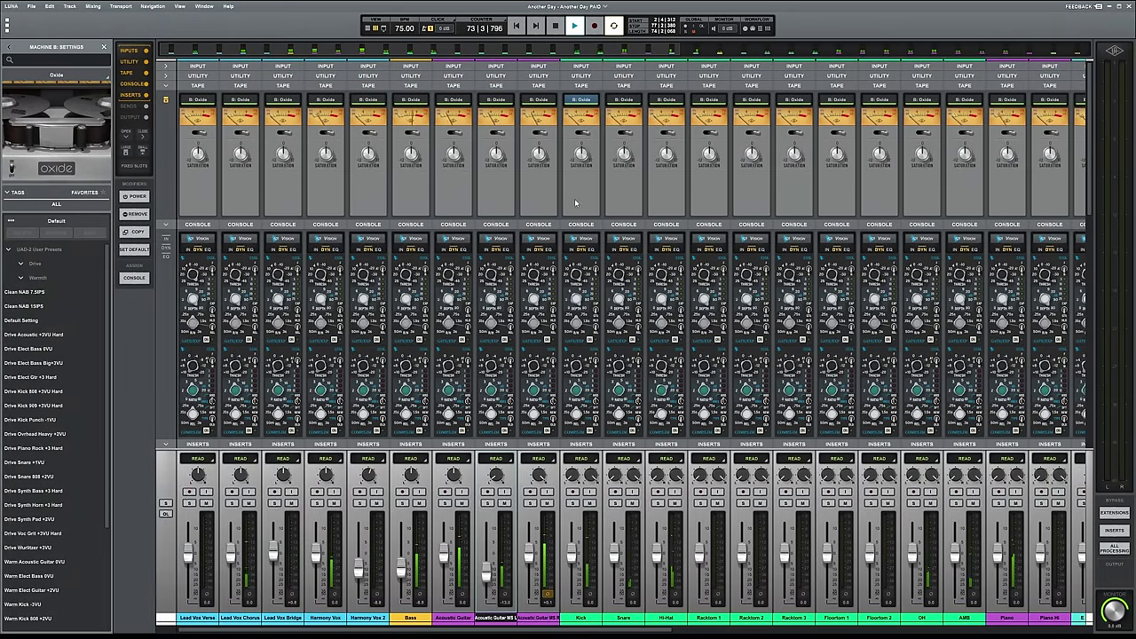
- Select Studer A800 as the Machine B tape, view its calibration controls, then close its window
click(62, 75)
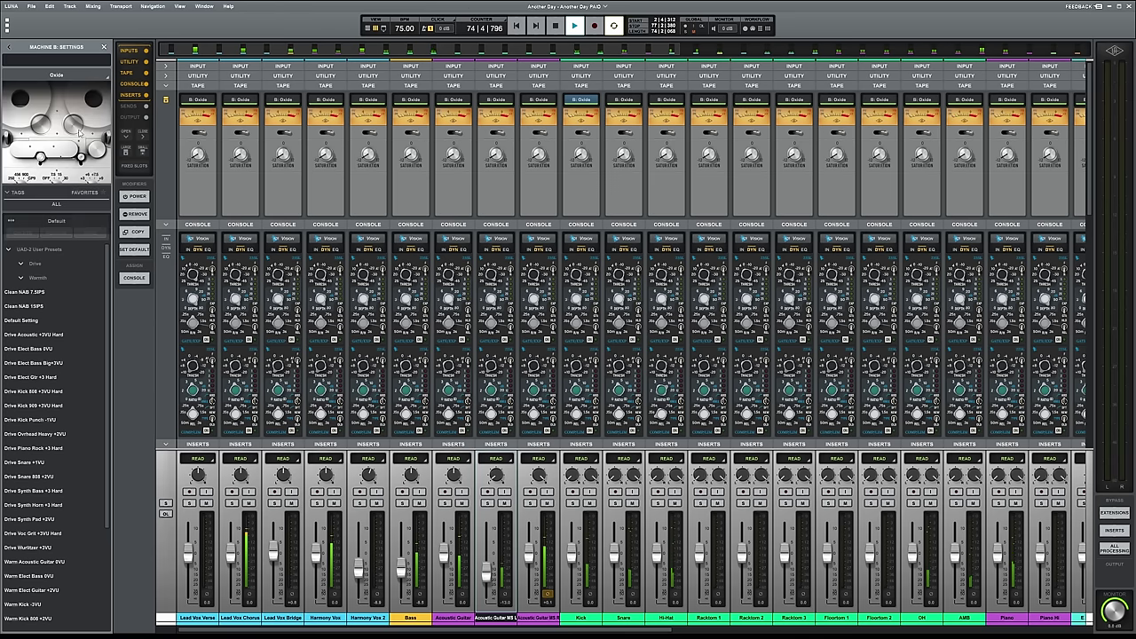
click(582, 189)
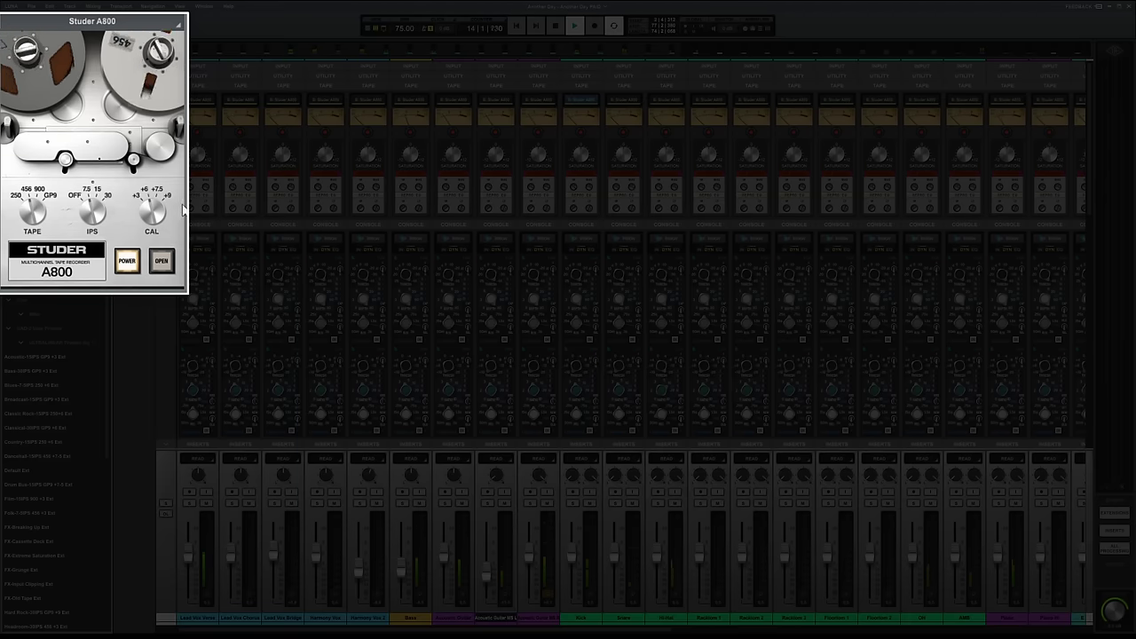
click(163, 263)
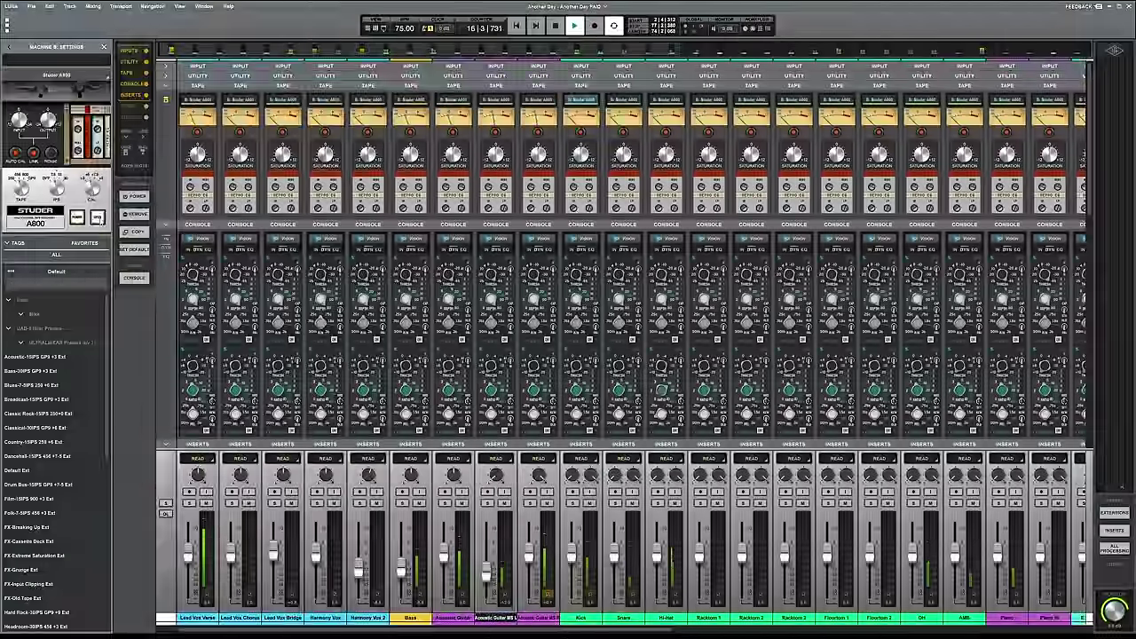
click(97, 217)
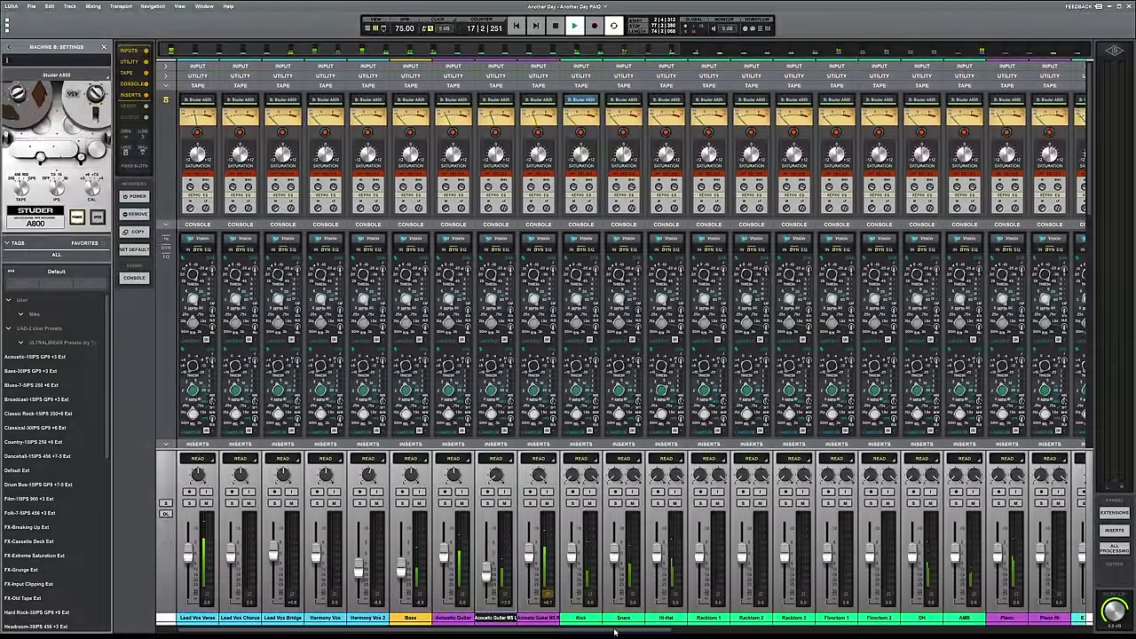
- Scroll the mixer right and show the ATR-102 Master Tape settings and presets
scroll(773, 637, right, 5)
scroll(773, 636, right, 8)
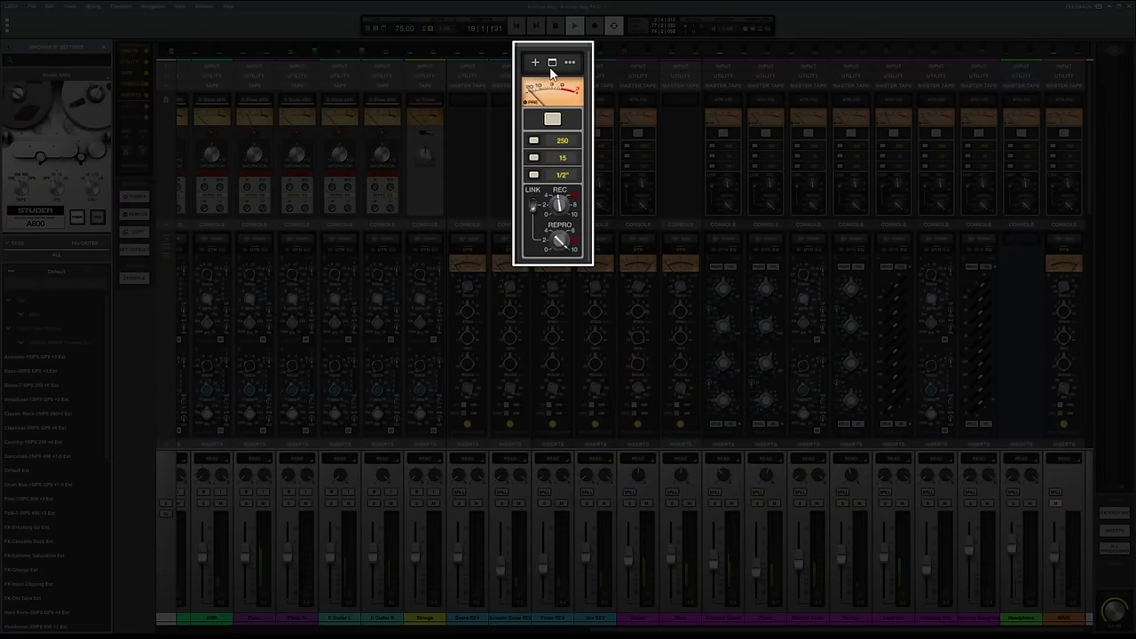
mouse_move(555, 63)
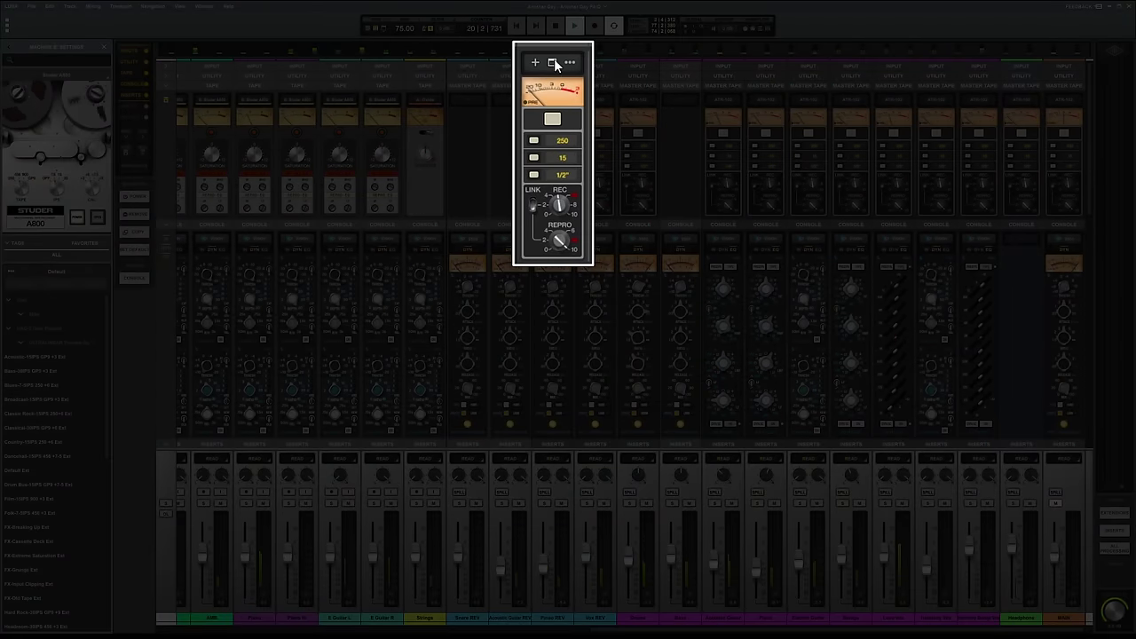
click(555, 63)
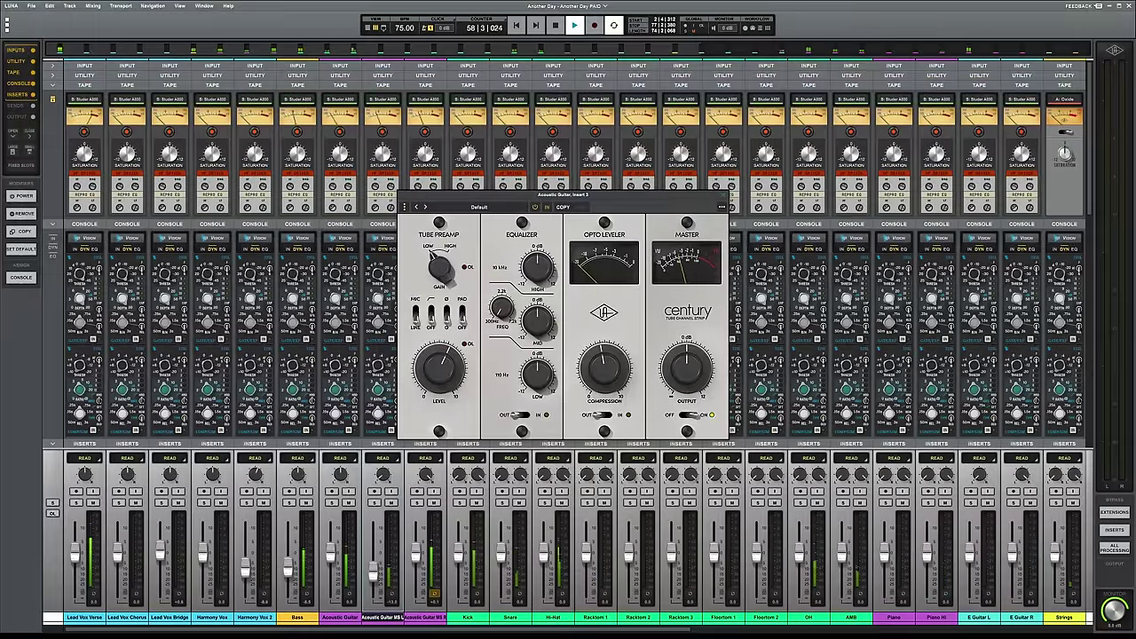
- Scroll the mixer down to the bus channels with API Summing and Master Tape inserts
scroll(790, 328, down, 5)
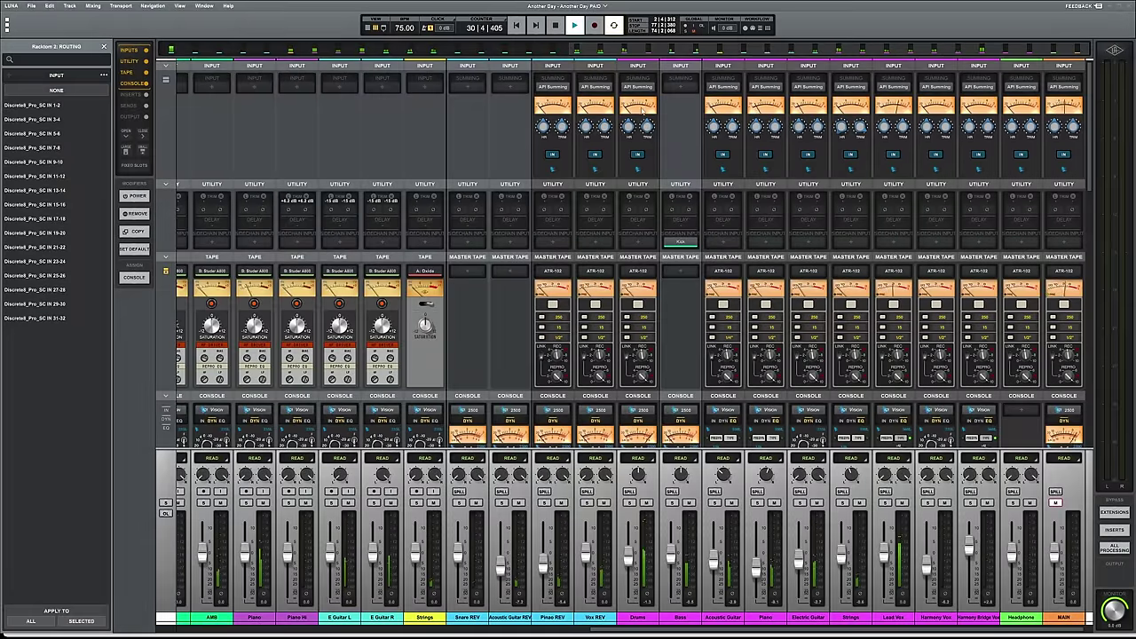
- Change the Drums bus summing from API Summing to Neve Summing
click(639, 86)
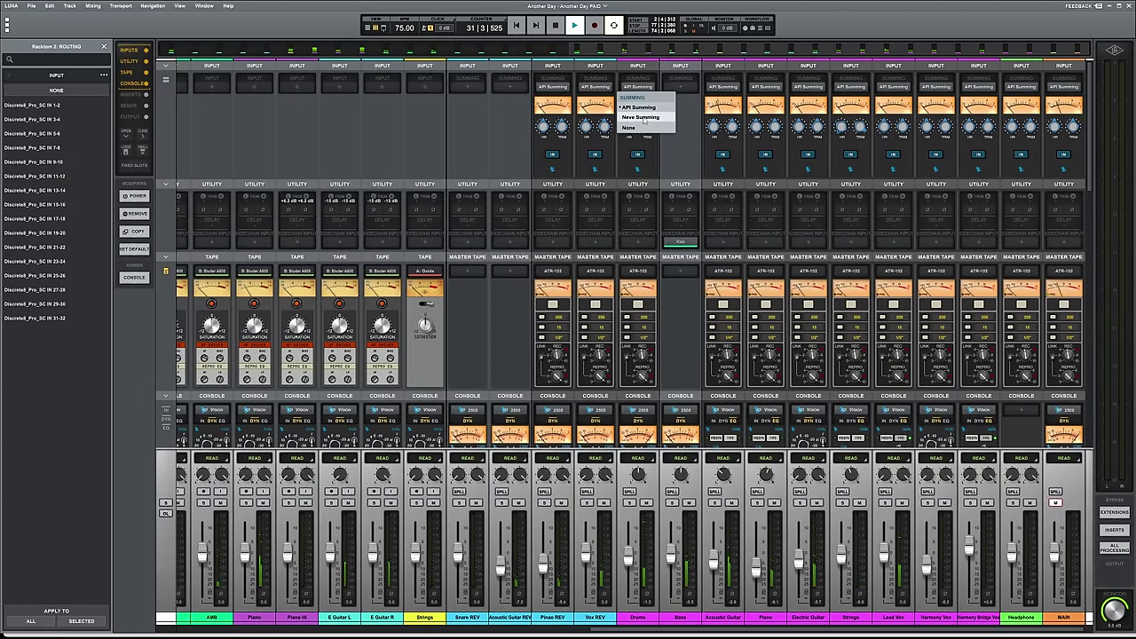
click(641, 118)
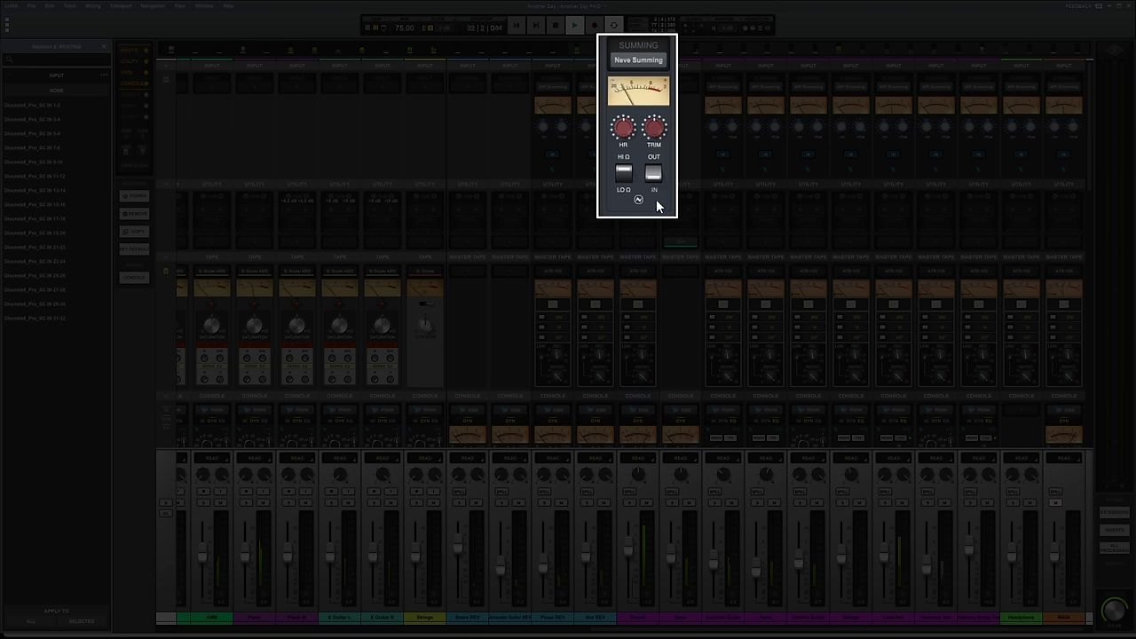